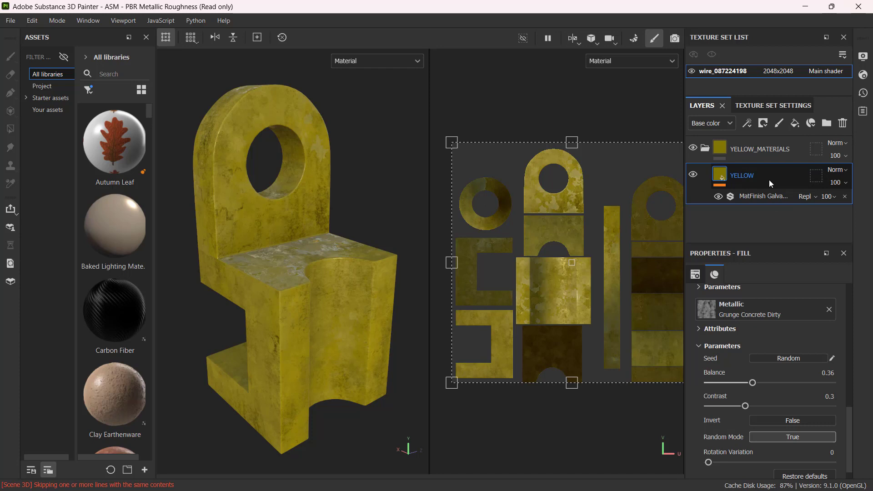
Step: Search all asset libraries for "metal"
{"action": "left_click", "coordinate": [694, 176]}
{"action": "left_click", "coordinate": [693, 176]}
{"action": "left_click", "coordinate": [124, 74]}
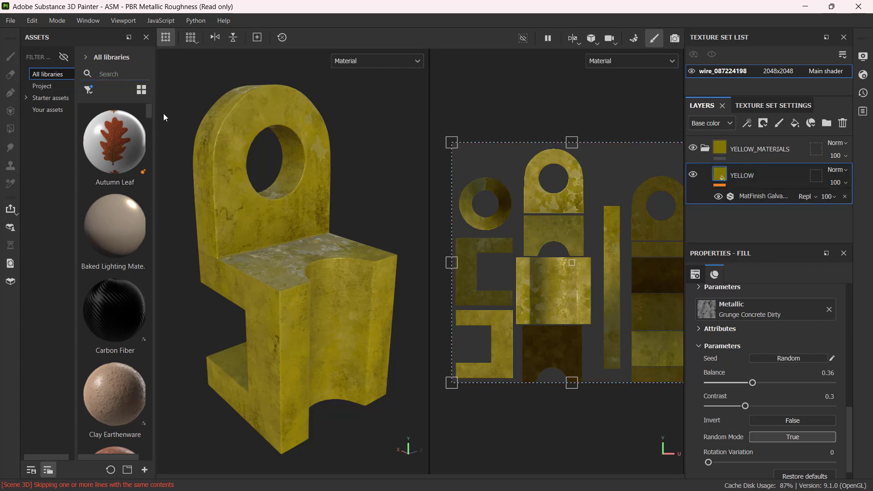
{"action": "left_click", "coordinate": [117, 74]}
{"action": "type", "text": "metal"}
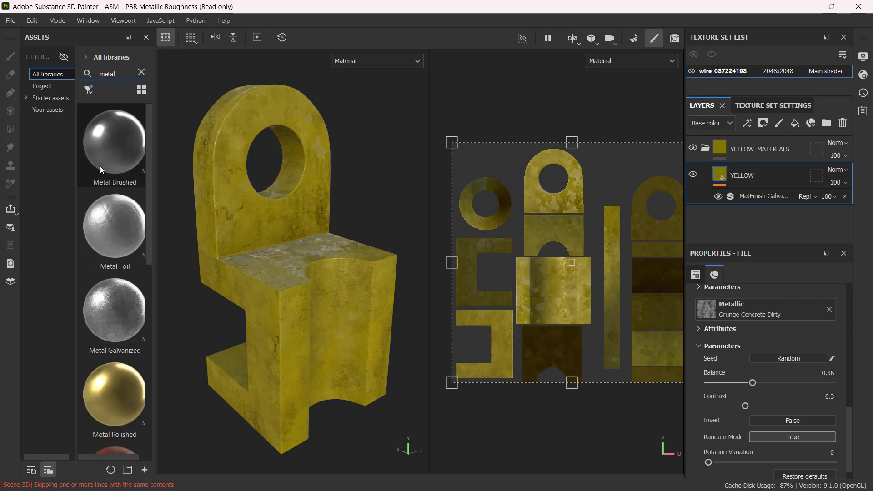
Step: Add the Metal Rust material as a new layer directly above the YELLOW layer
{"action": "scroll", "coordinate": [105, 200], "scroll_direction": "down", "scroll_amount": 5}
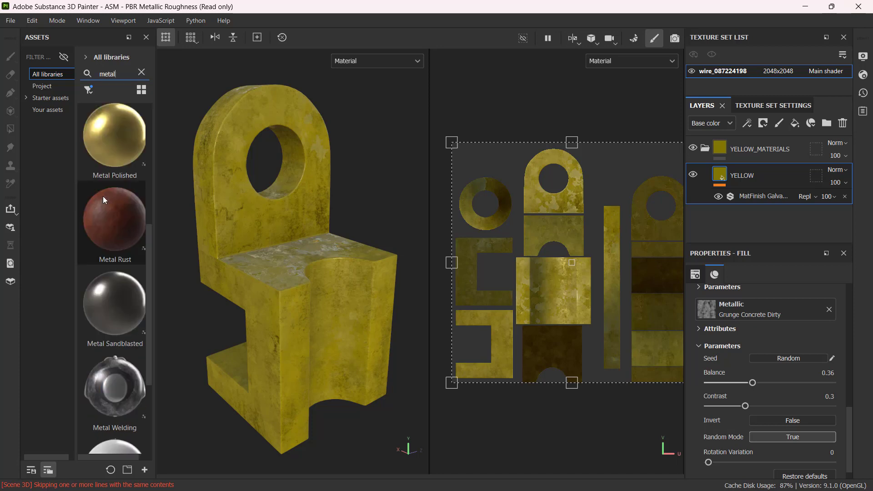
{"action": "left_click", "coordinate": [119, 223]}
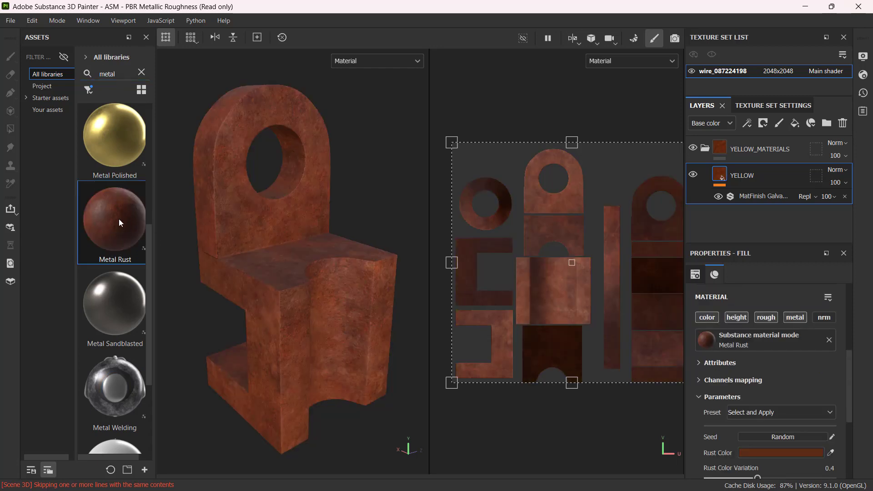
{"action": "key", "text": "ctrl+z"}
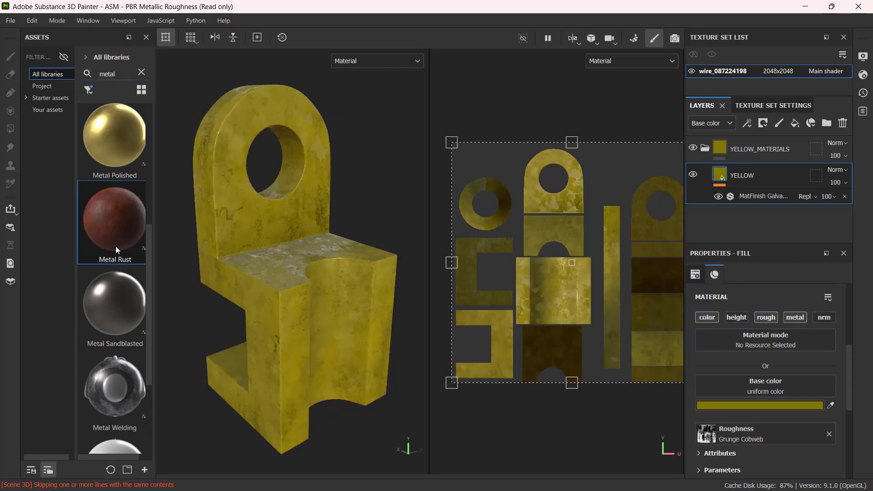
{"action": "left_click_drag", "start_coordinate": [113, 226], "coordinate": [741, 164]}
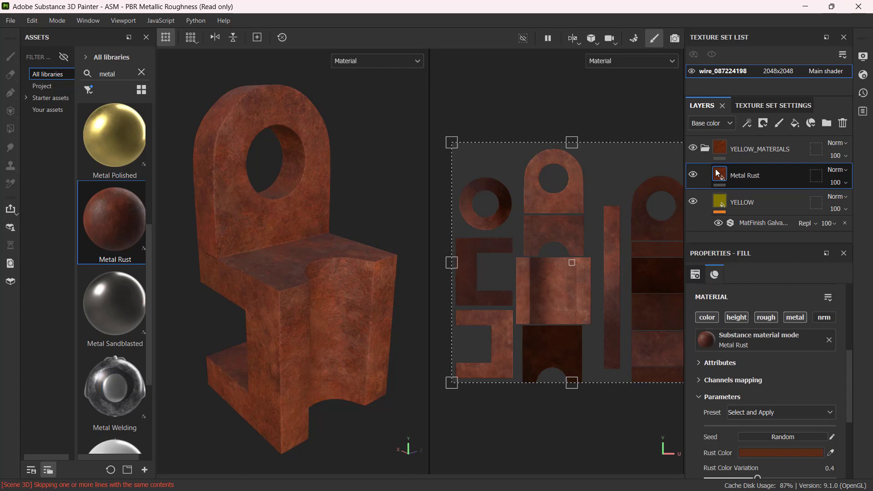
{"action": "scroll", "coordinate": [304, 271], "scroll_direction": "up", "scroll_amount": 3}
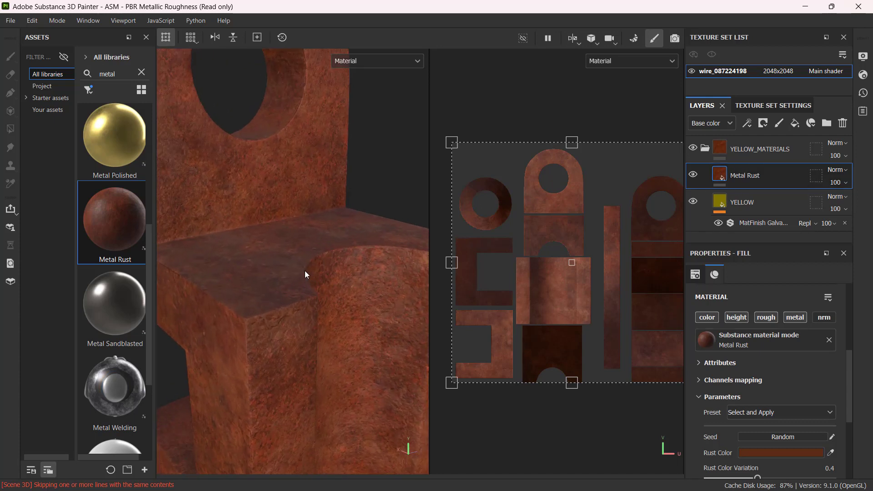
{"action": "scroll", "coordinate": [304, 271], "scroll_direction": "down", "scroll_amount": 3}
{"action": "left_click_drag", "start_coordinate": [305, 271], "coordinate": [304, 233], "text": "alt"}
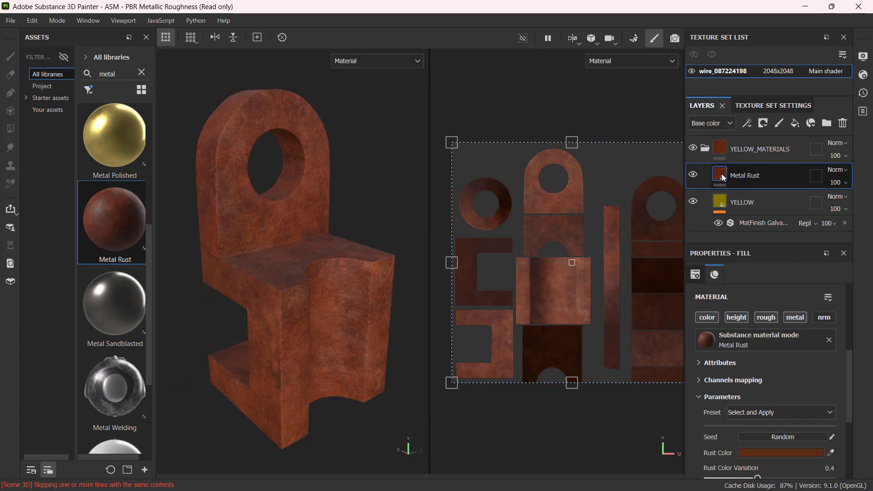
Step: Darken the Metal Rust layer's Rust Color to 231007 and collapse its material parameters
{"action": "left_click", "coordinate": [724, 202]}
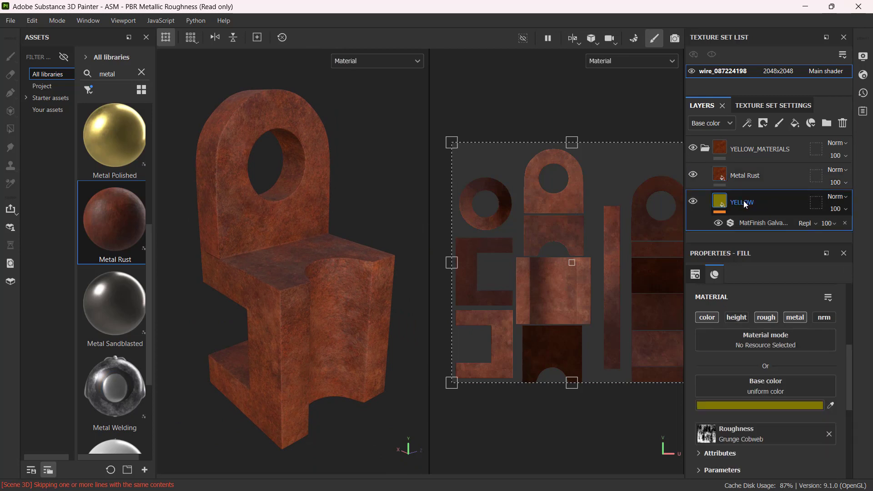
{"action": "left_click", "coordinate": [725, 178]}
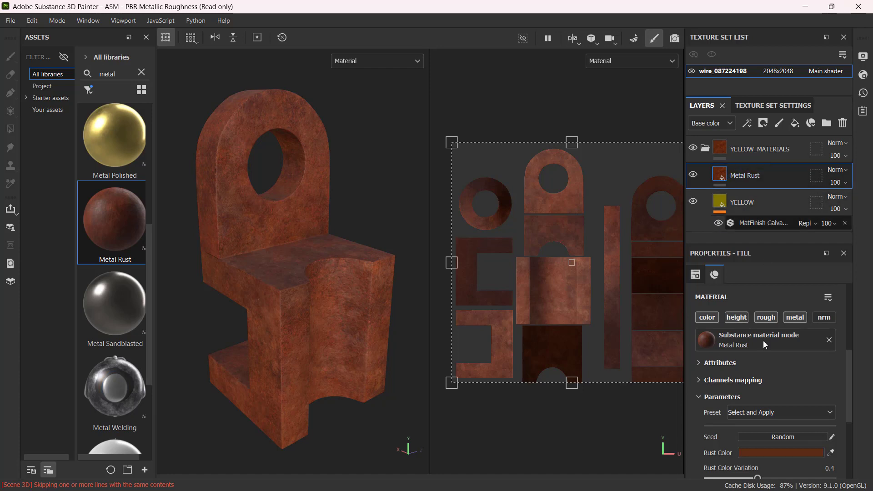
{"action": "scroll", "coordinate": [748, 345], "scroll_direction": "down", "scroll_amount": 1}
{"action": "scroll", "coordinate": [747, 350], "scroll_direction": "down", "scroll_amount": 1}
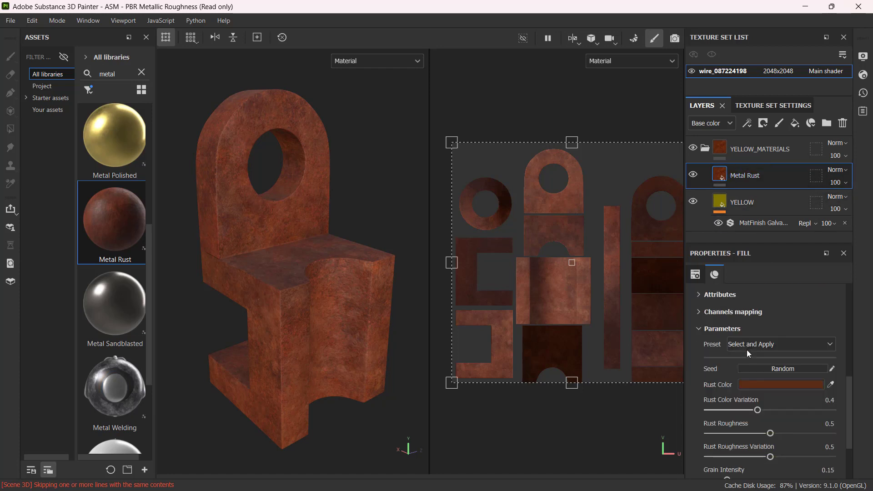
{"action": "scroll", "coordinate": [747, 350], "scroll_direction": "up", "scroll_amount": 4}
{"action": "scroll", "coordinate": [747, 351], "scroll_direction": "down", "scroll_amount": 2}
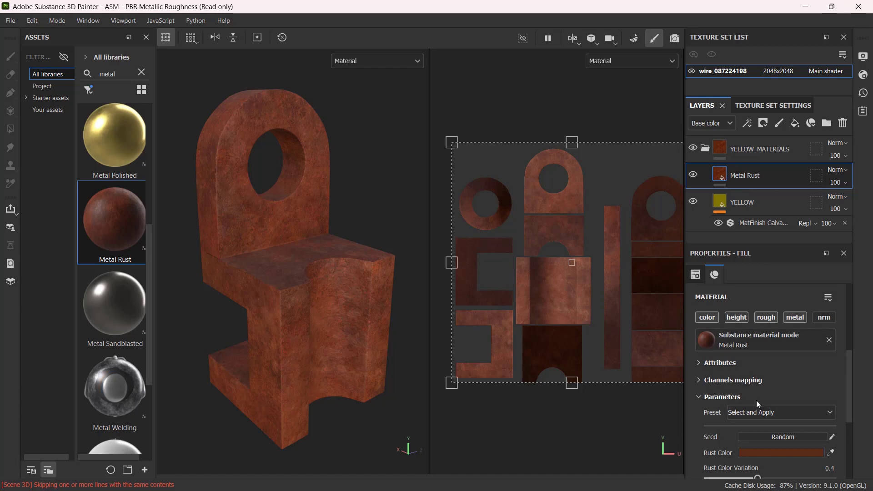
{"action": "scroll", "coordinate": [757, 399], "scroll_direction": "down", "scroll_amount": 2}
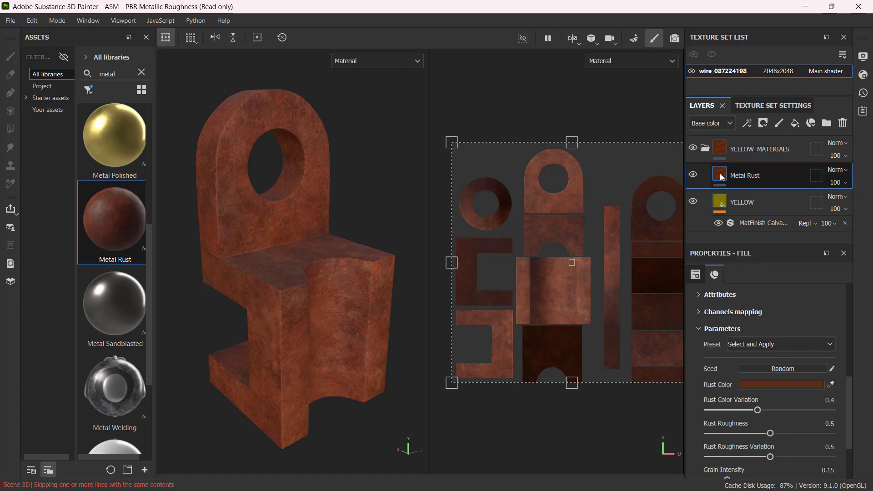
{"action": "left_click", "coordinate": [772, 387]}
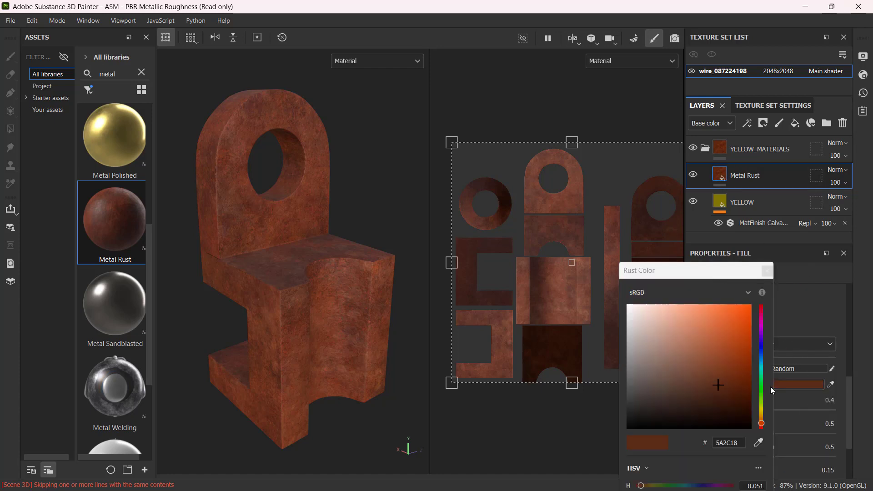
{"action": "left_click_drag", "start_coordinate": [728, 392], "coordinate": [725, 410]}
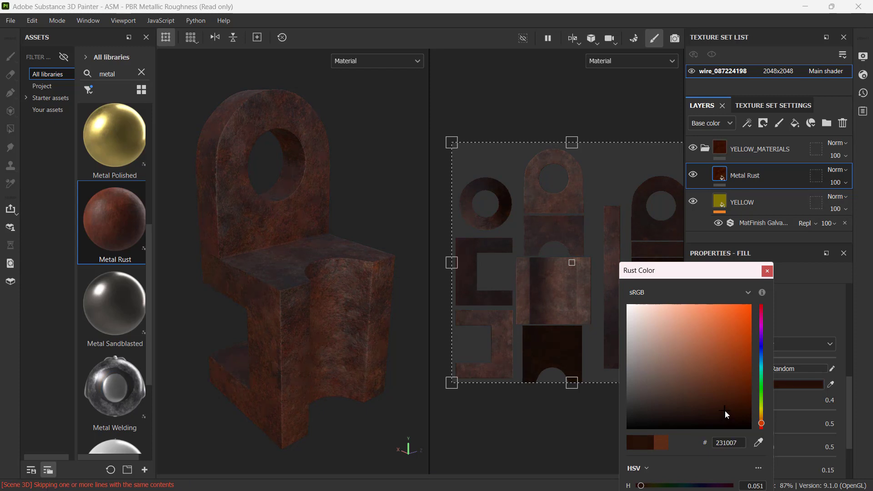
{"action": "left_click", "coordinate": [767, 271]}
{"action": "left_click", "coordinate": [700, 330]}
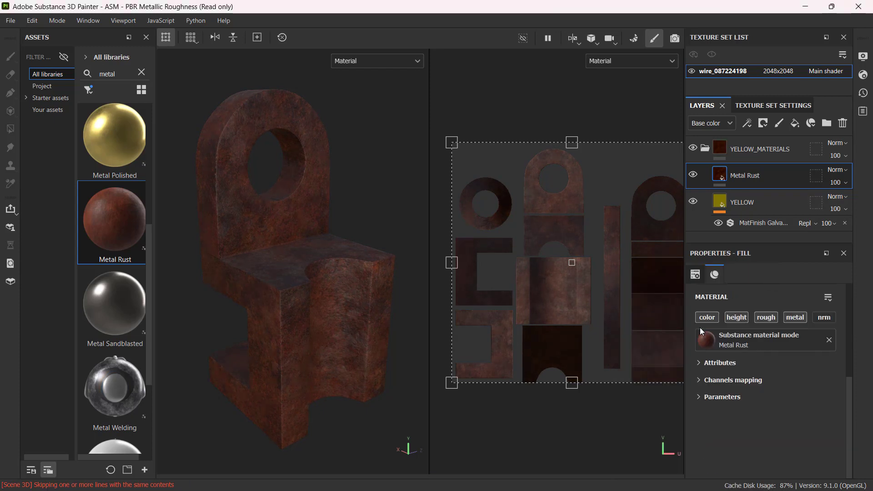
Step: Add a black mask to the Metal Rust layer
{"action": "scroll", "coordinate": [767, 310], "scroll_direction": "up", "scroll_amount": 2}
{"action": "scroll", "coordinate": [773, 372], "scroll_direction": "down", "scroll_amount": 2}
{"action": "scroll", "coordinate": [288, 255], "scroll_direction": "up", "scroll_amount": 4}
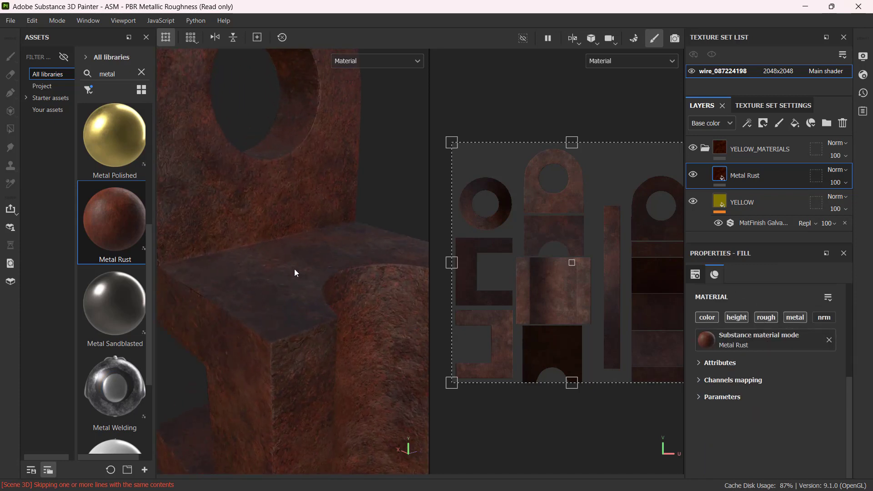
{"action": "left_click_drag", "start_coordinate": [288, 302], "coordinate": [312, 260], "text": "alt"}
{"action": "scroll", "coordinate": [324, 284], "scroll_direction": "down", "scroll_amount": 5}
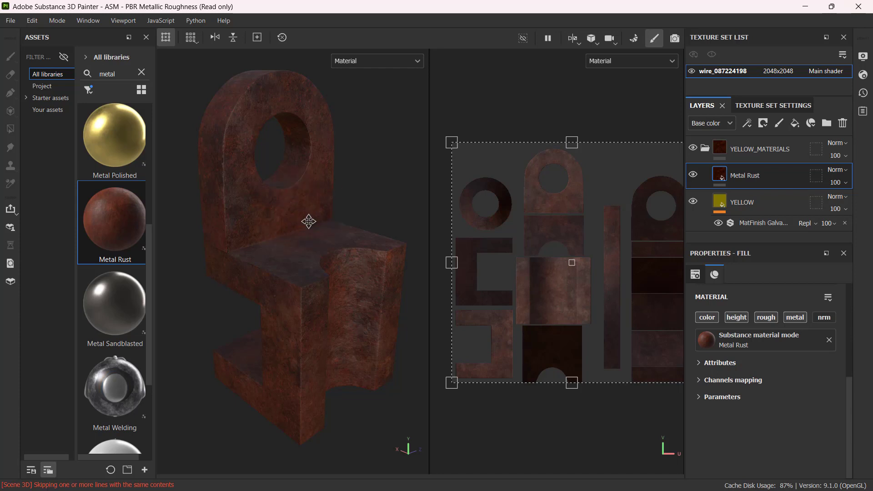
{"action": "left_click_drag", "start_coordinate": [306, 220], "coordinate": [285, 241], "text": "alt"}
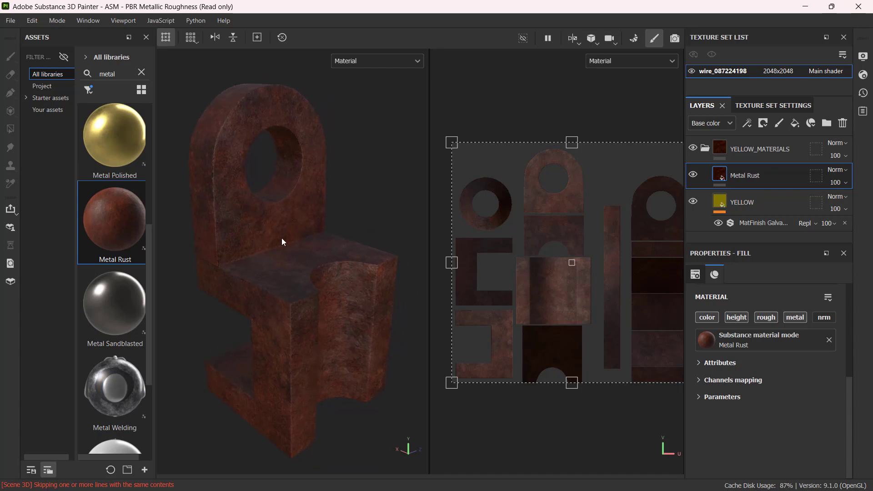
{"action": "left_click", "coordinate": [742, 178]}
{"action": "left_click", "coordinate": [776, 202]}
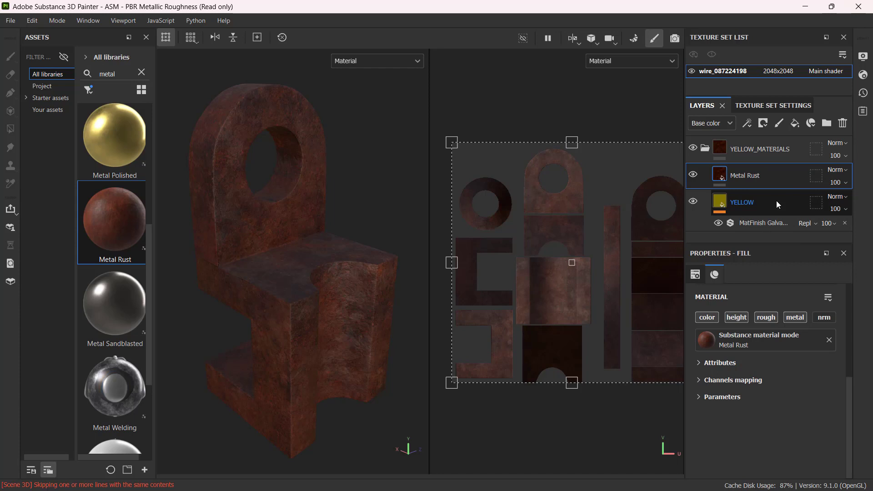
{"action": "left_click", "coordinate": [721, 178]}
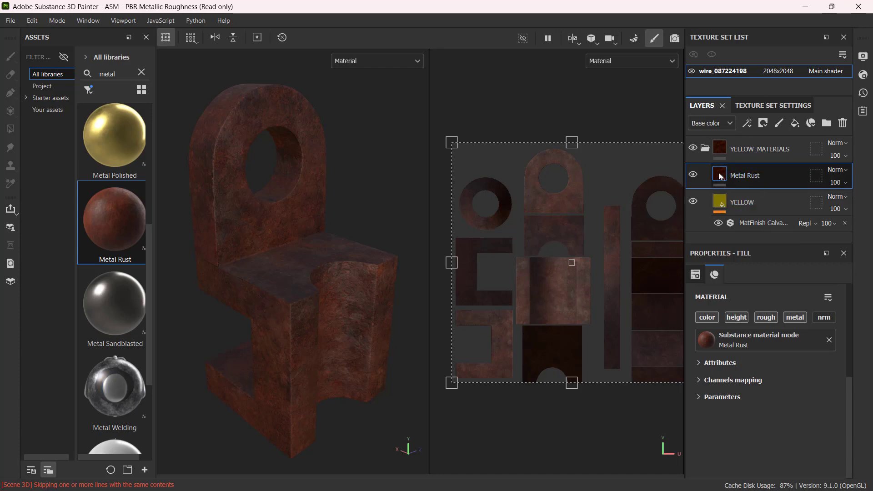
{"action": "left_click", "coordinate": [720, 178]}
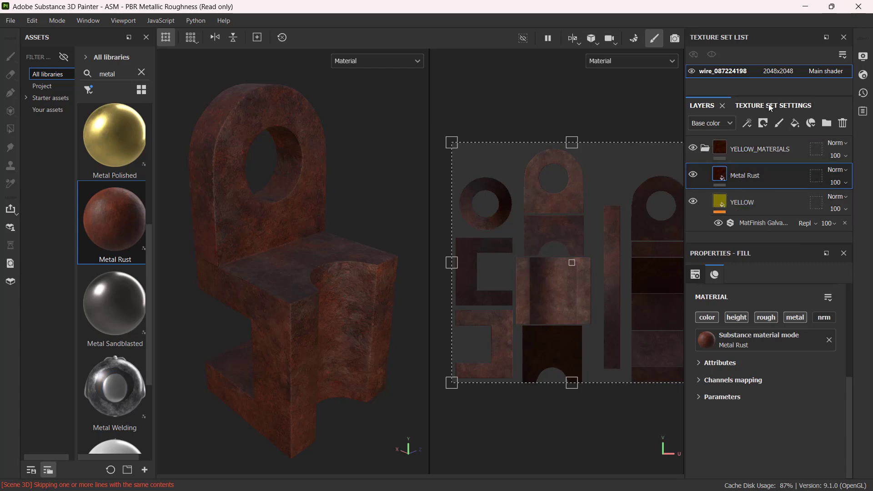
{"action": "left_click", "coordinate": [765, 126]}
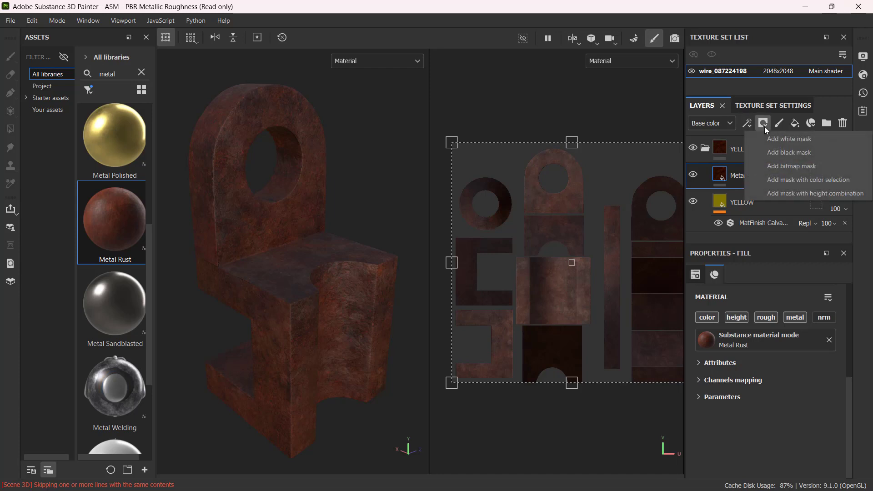
{"action": "left_click", "coordinate": [791, 153]}
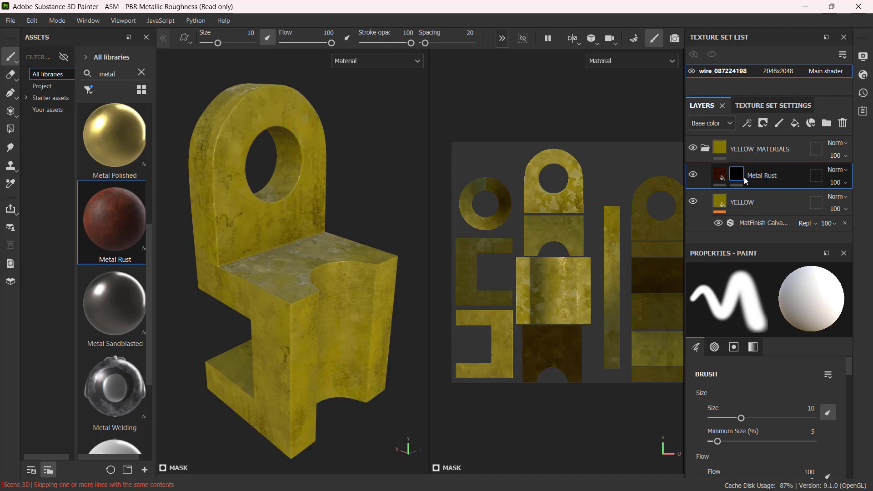
Step: Add a generator to the Metal Rust layer's mask and assign Metal Edge Wear to it
{"action": "left_click", "coordinate": [747, 123]}
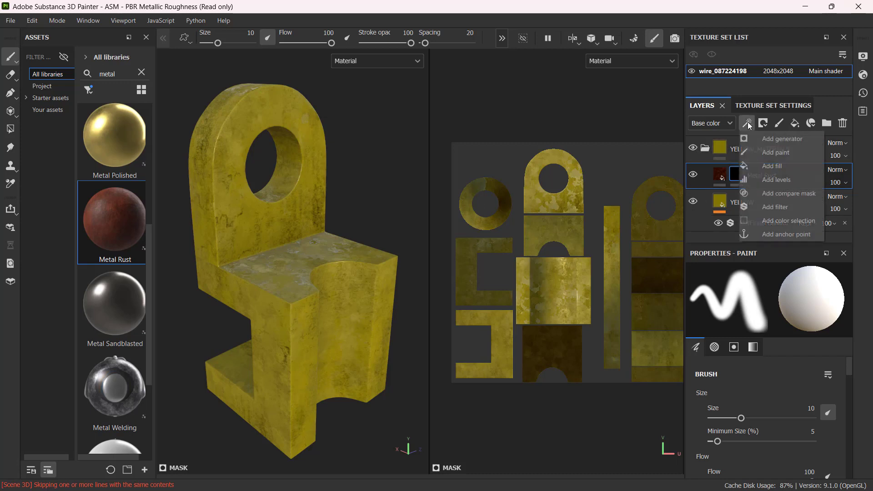
{"action": "left_click", "coordinate": [775, 143]}
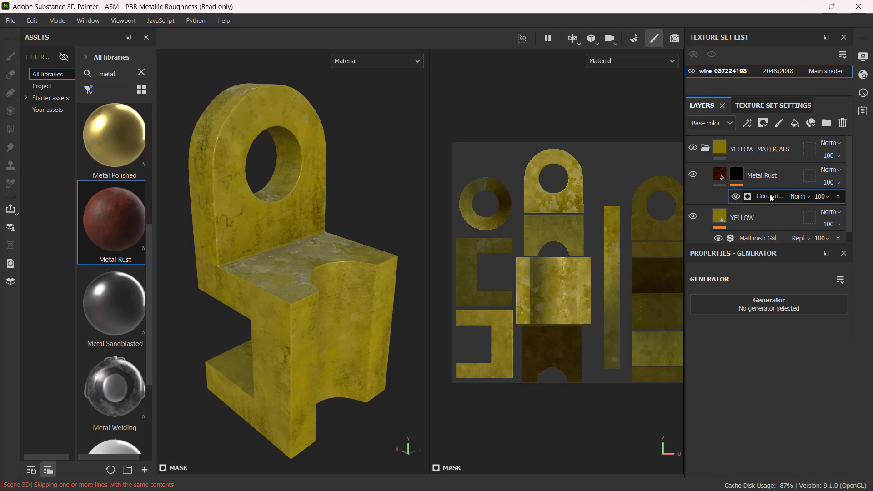
{"action": "left_click", "coordinate": [738, 175]}
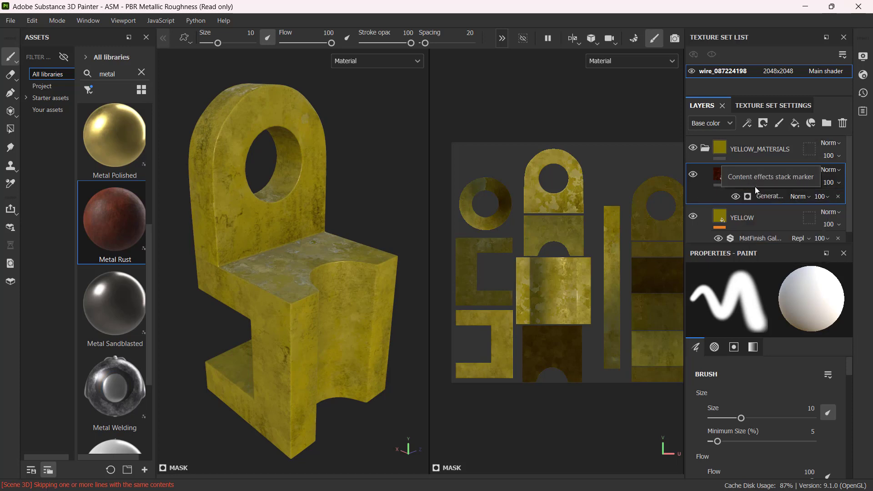
{"action": "left_click", "coordinate": [771, 199]}
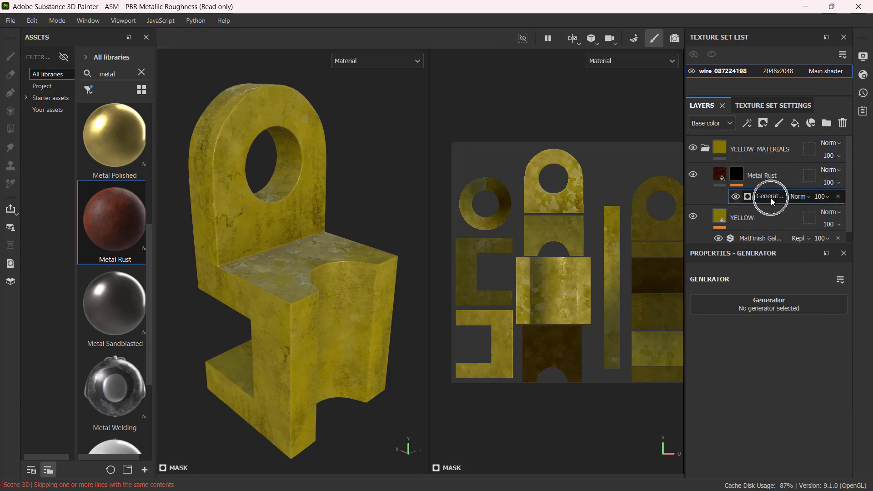
{"action": "left_click", "coordinate": [768, 305]}
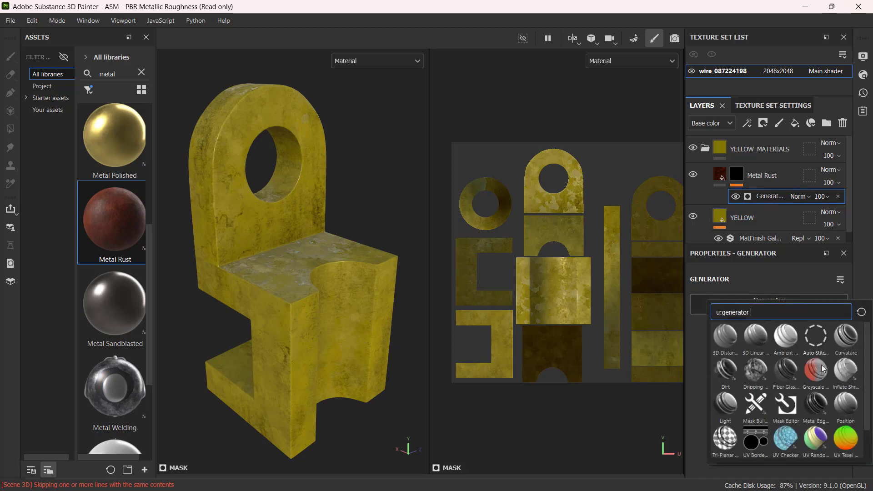
{"action": "left_click", "coordinate": [816, 403]}
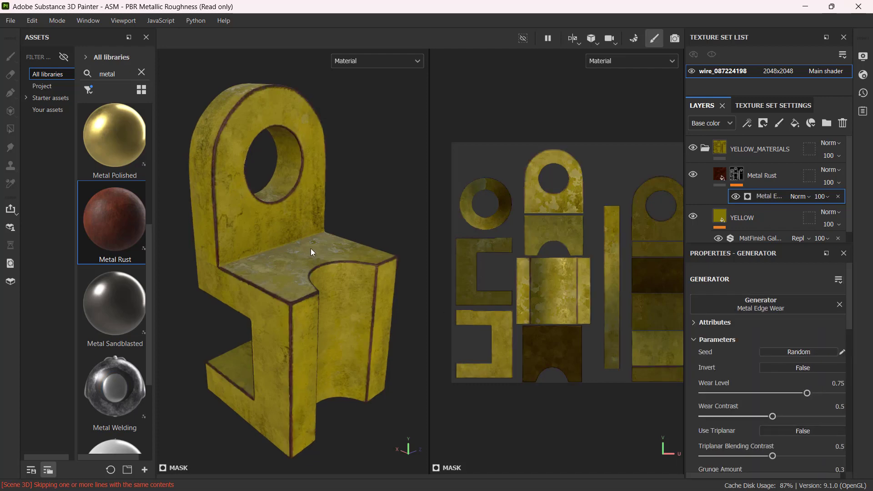
Step: Inspect the rusted edges from several sides of the model and bring the generator's wear and grunge parameters into view
{"action": "scroll", "coordinate": [293, 280], "scroll_direction": "up", "scroll_amount": 3}
{"action": "left_click_drag", "start_coordinate": [293, 280], "coordinate": [348, 280], "text": "alt"}
{"action": "scroll", "coordinate": [302, 312], "scroll_direction": "up", "scroll_amount": 5}
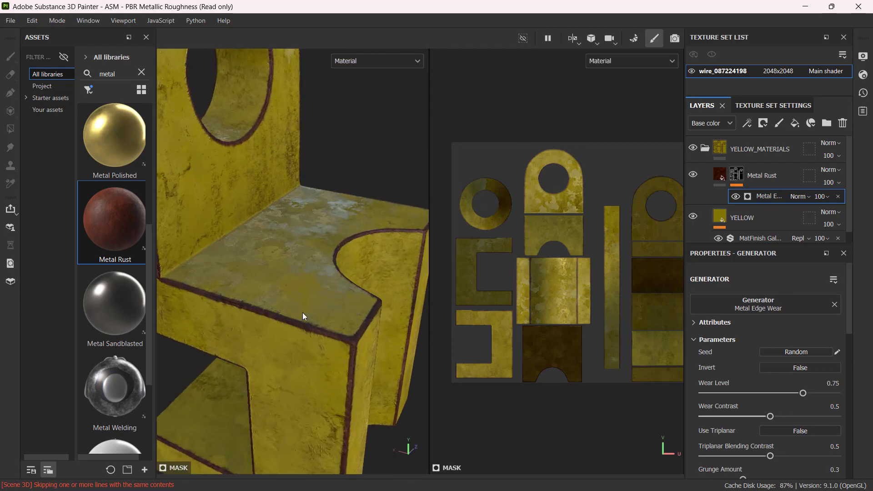
{"action": "scroll", "coordinate": [356, 317], "scroll_direction": "down", "scroll_amount": 5}
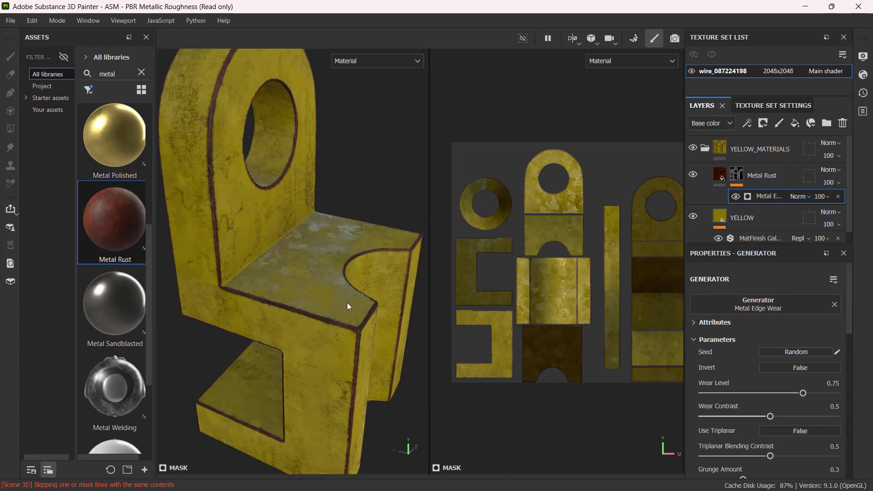
{"action": "left_click_drag", "start_coordinate": [301, 272], "coordinate": [378, 200], "text": "alt"}
{"action": "left_click_drag", "start_coordinate": [278, 182], "coordinate": [237, 178], "text": "alt"}
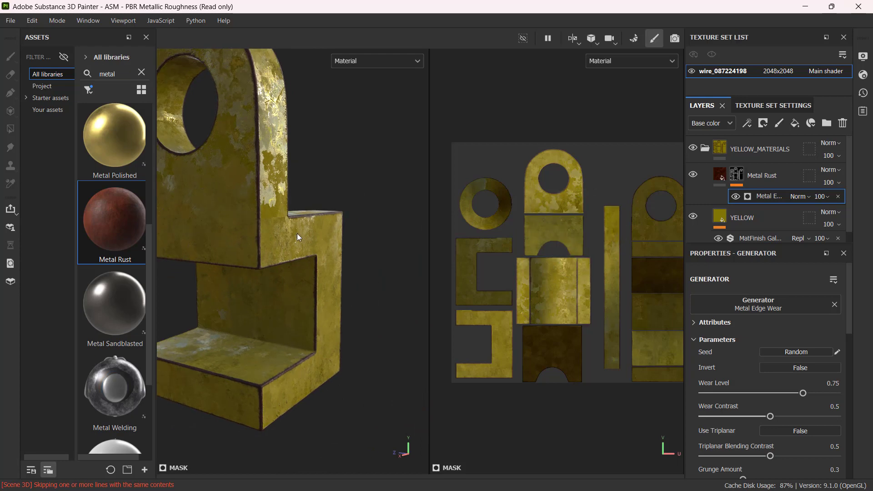
{"action": "left_click_drag", "start_coordinate": [299, 237], "coordinate": [440, 284], "text": "alt"}
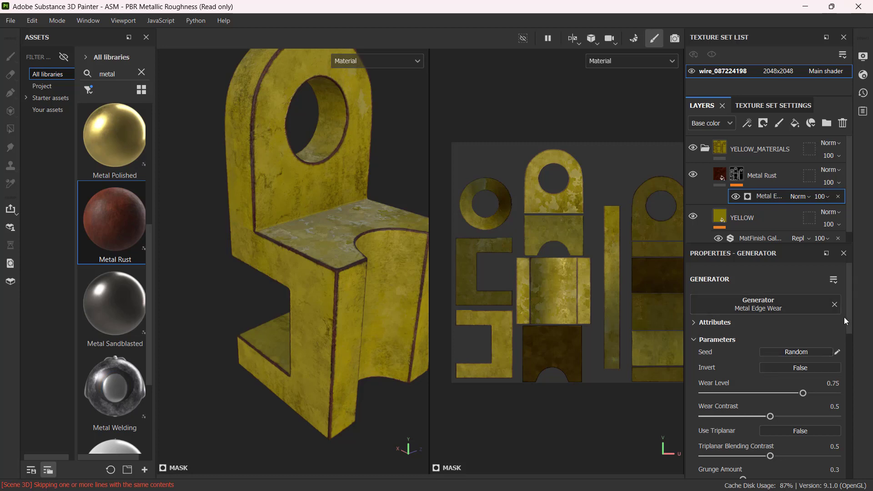
{"action": "left_click_drag", "start_coordinate": [847, 316], "coordinate": [849, 337]}
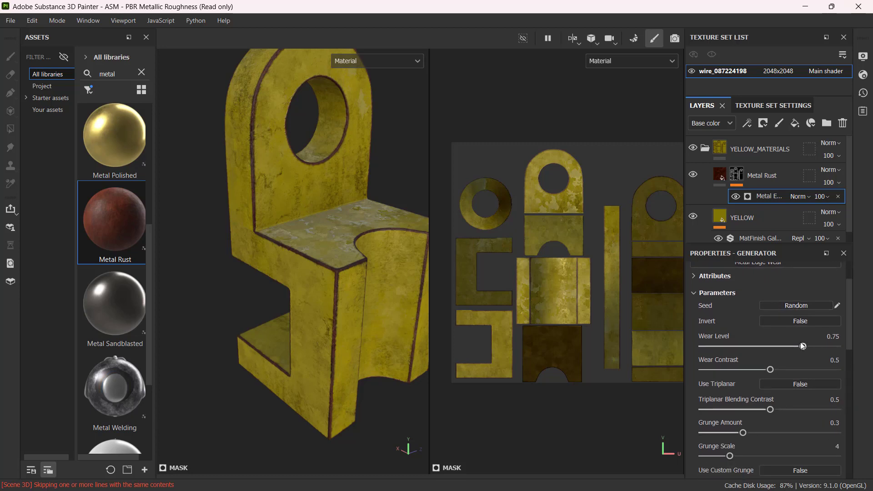
Step: Set the Metal Edge Wear generator's Wear Level to 0.84, Wear Contrast to 0.23, Grunge Amount to 0.51 and Grunge Scale to 2
{"action": "left_click_drag", "start_coordinate": [798, 348], "coordinate": [816, 349]}
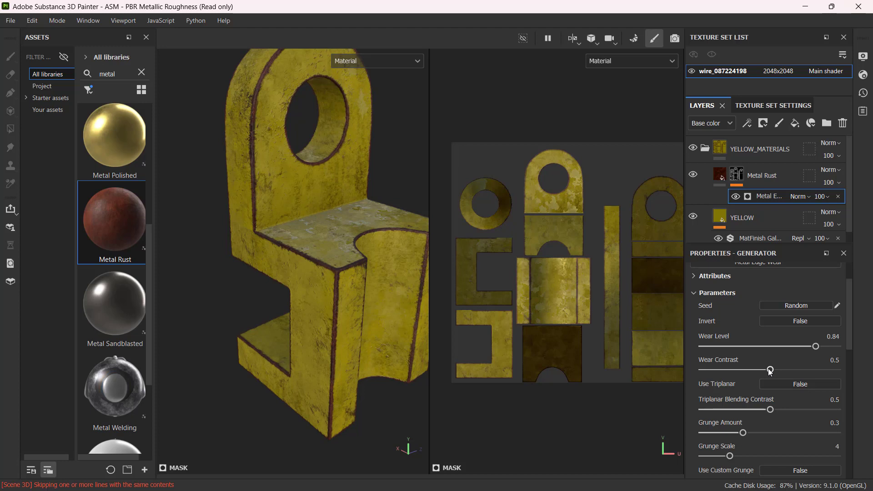
{"action": "mouse_move", "coordinate": [728, 374]}
{"action": "left_mouse_down"}
{"action": "mouse_move", "coordinate": [702, 372]}
{"action": "mouse_move", "coordinate": [735, 374]}
{"action": "left_mouse_up"}
{"action": "left_click_drag", "start_coordinate": [850, 338], "coordinate": [851, 369]}
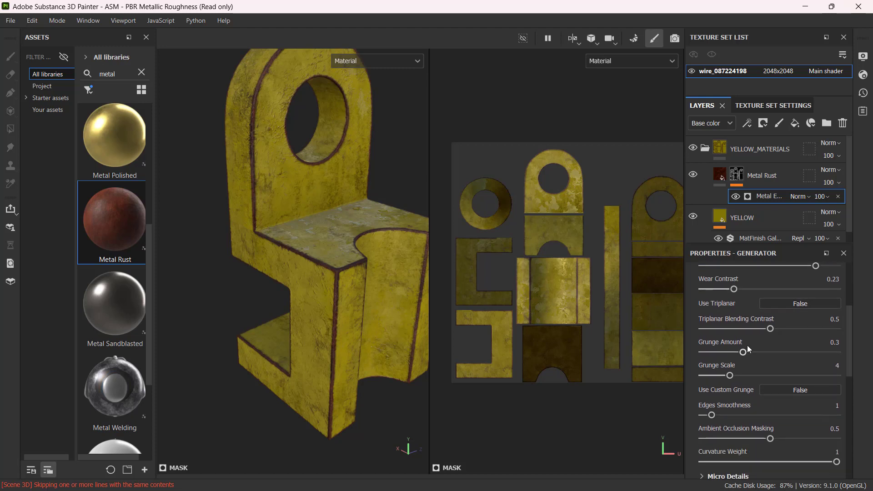
{"action": "left_click_drag", "start_coordinate": [761, 351], "coordinate": [771, 352]}
{"action": "left_click_drag", "start_coordinate": [729, 376], "coordinate": [713, 376]}
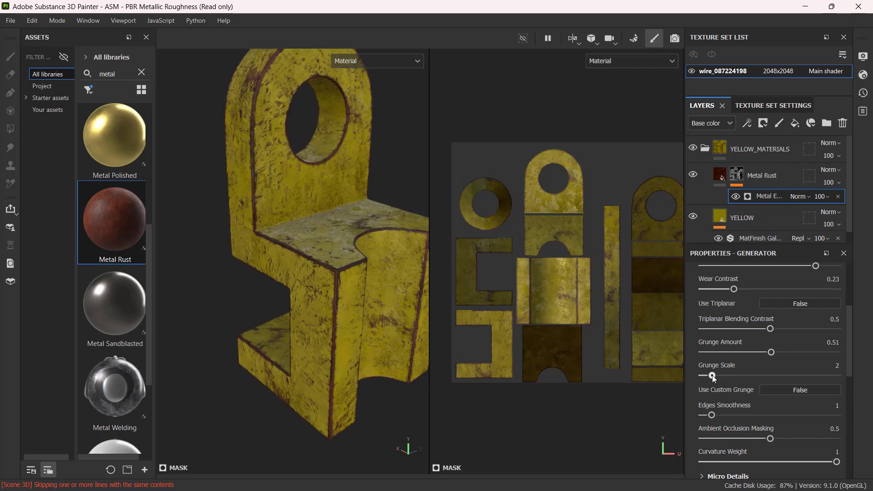
Step: Inspect the rusted edges and scratched yellow surfaces of the part from several angles and distances
{"action": "left_click_drag", "start_coordinate": [332, 291], "coordinate": [343, 249], "text": "alt"}
{"action": "scroll", "coordinate": [303, 189], "scroll_direction": "down", "scroll_amount": 1}
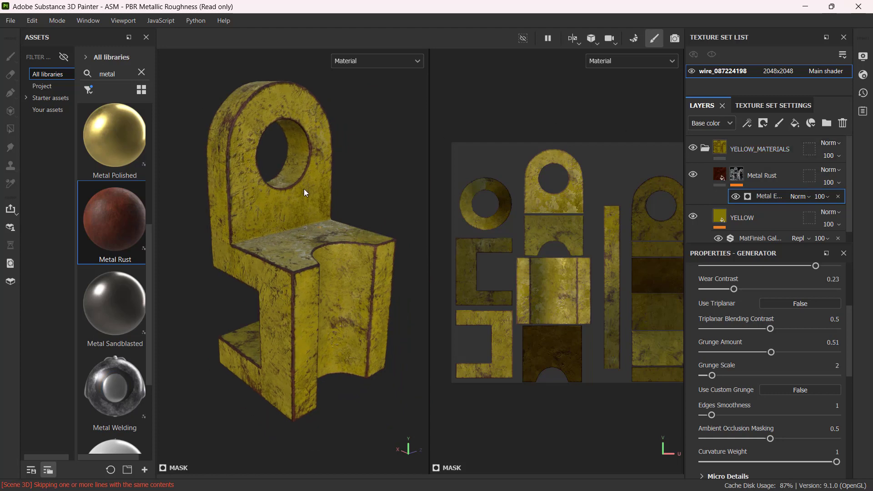
{"action": "mouse_move", "coordinate": [313, 238]}
{"action": "middle_mouse_down", "text": "alt"}
{"action": "mouse_move", "coordinate": [312, 250]}
{"action": "mouse_move", "coordinate": [306, 239]}
{"action": "middle_mouse_up", "text": "alt"}
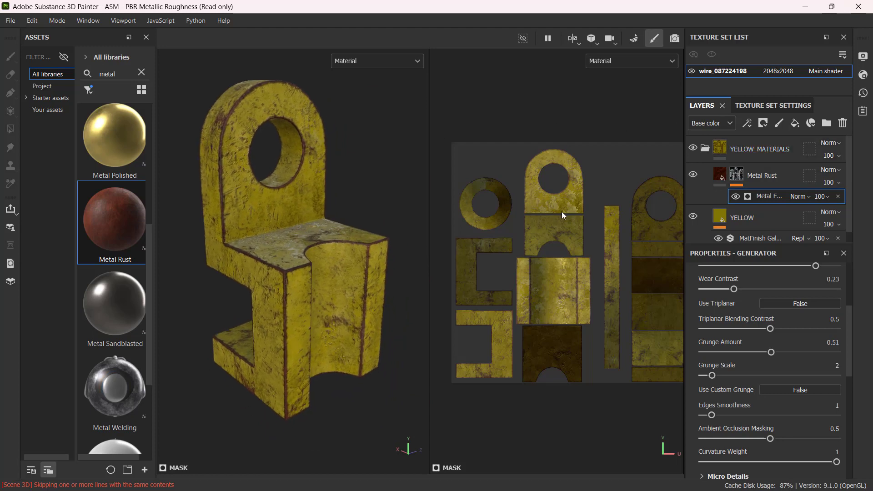
{"action": "left_click", "coordinate": [775, 171]}
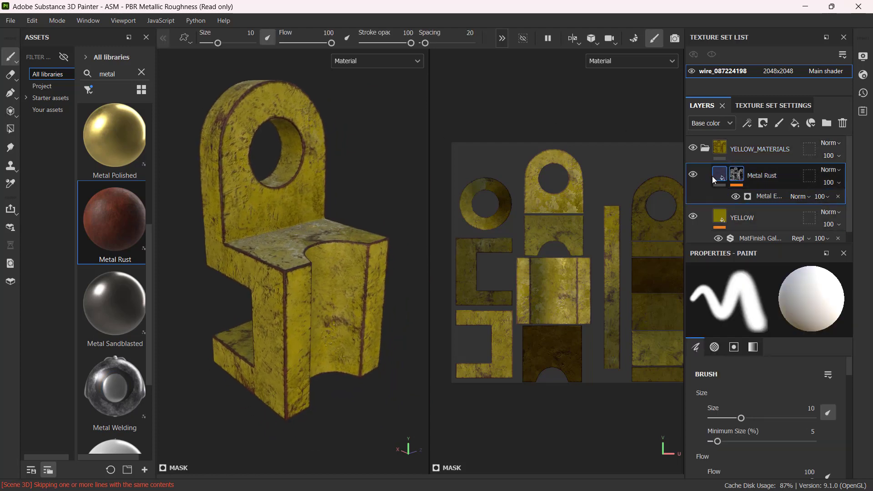
{"action": "scroll", "coordinate": [347, 200], "scroll_direction": "up", "scroll_amount": 2}
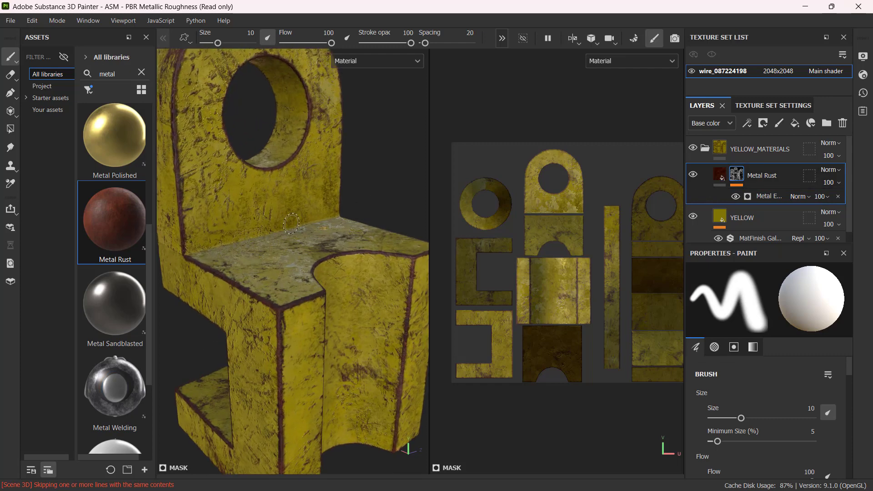
{"action": "left_click", "coordinate": [742, 154]}
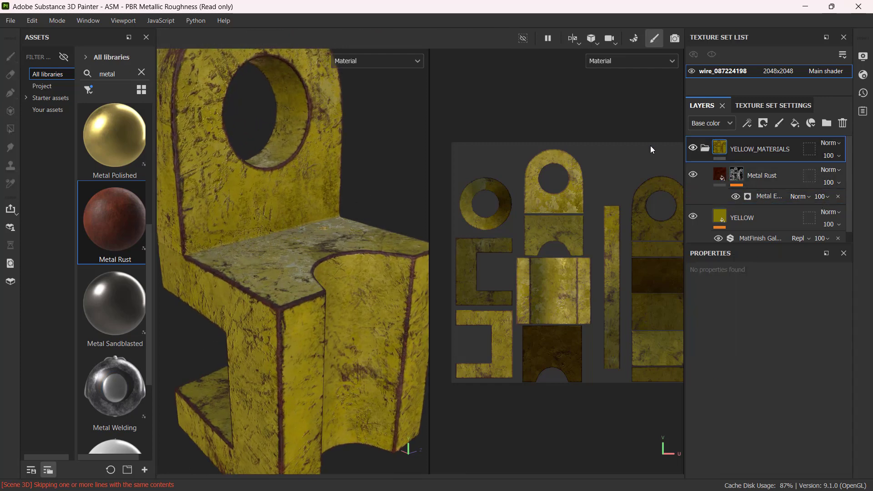
{"action": "scroll", "coordinate": [274, 243], "scroll_direction": "down", "scroll_amount": 2}
{"action": "left_click_drag", "start_coordinate": [274, 243], "coordinate": [318, 255], "text": "alt"}
Step: Add a new fill layer directly above the Metal Rust layer in the YELLOW_MATERIALS folder
{"action": "left_click", "coordinate": [782, 180]}
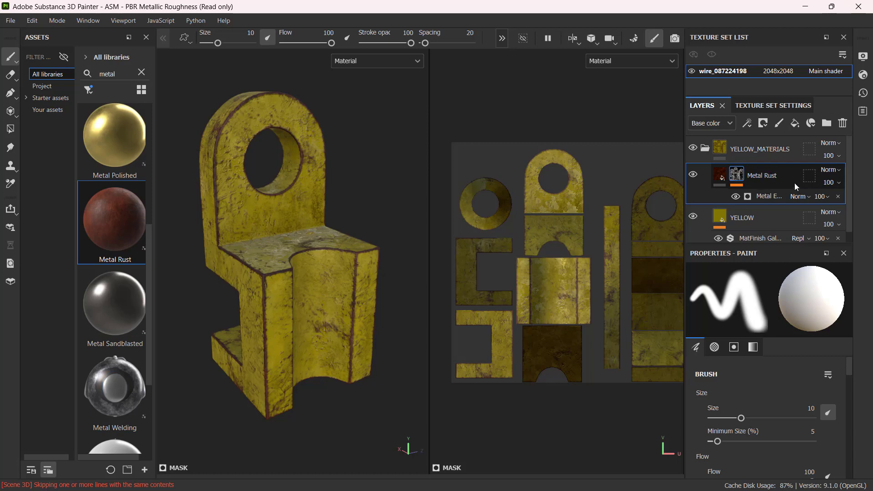
{"action": "left_click", "coordinate": [772, 177]}
{"action": "left_click", "coordinate": [772, 177]}
{"action": "left_click", "coordinate": [785, 175]}
{"action": "left_click", "coordinate": [797, 125]}
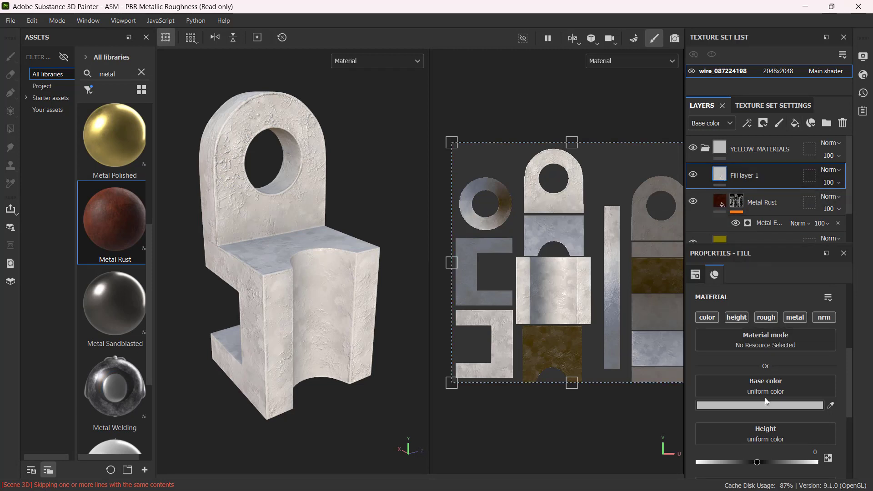
Step: Set the new fill layer's base color to the dark muddy brown 413D2C
{"action": "left_click", "coordinate": [755, 406]}
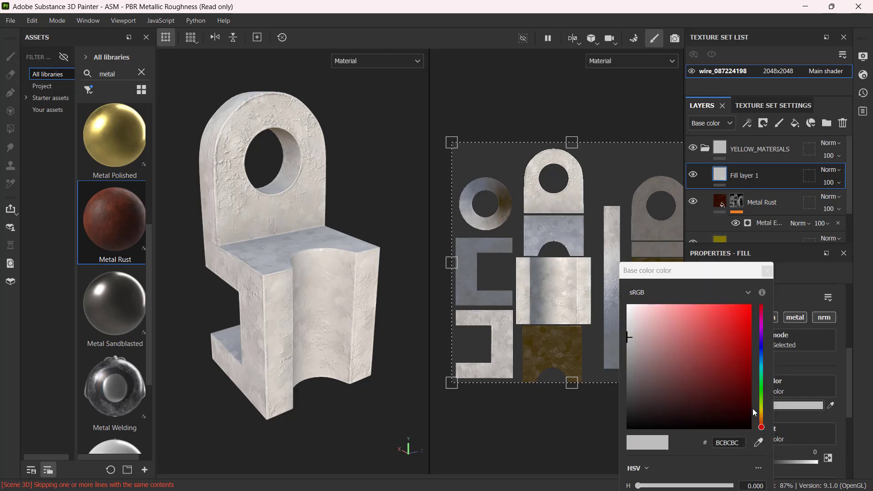
{"action": "left_click_drag", "start_coordinate": [762, 406], "coordinate": [762, 413]}
{"action": "left_click_drag", "start_coordinate": [691, 380], "coordinate": [667, 397]}
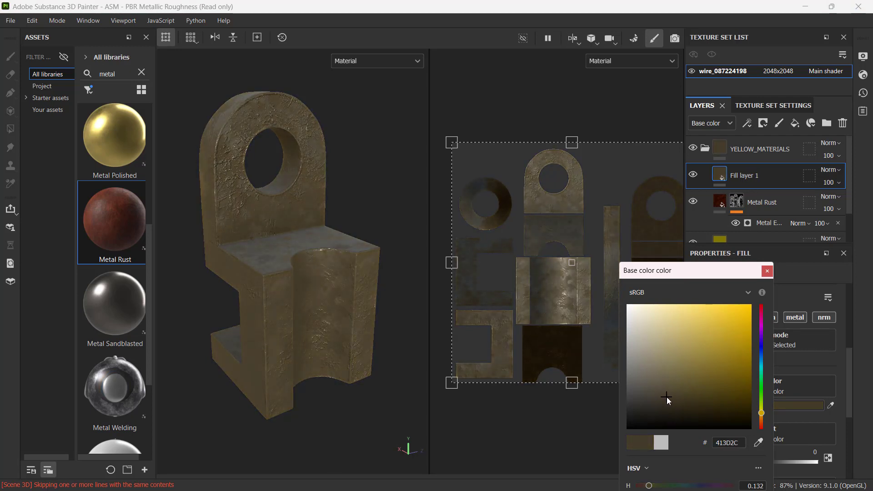
{"action": "left_click", "coordinate": [767, 271]}
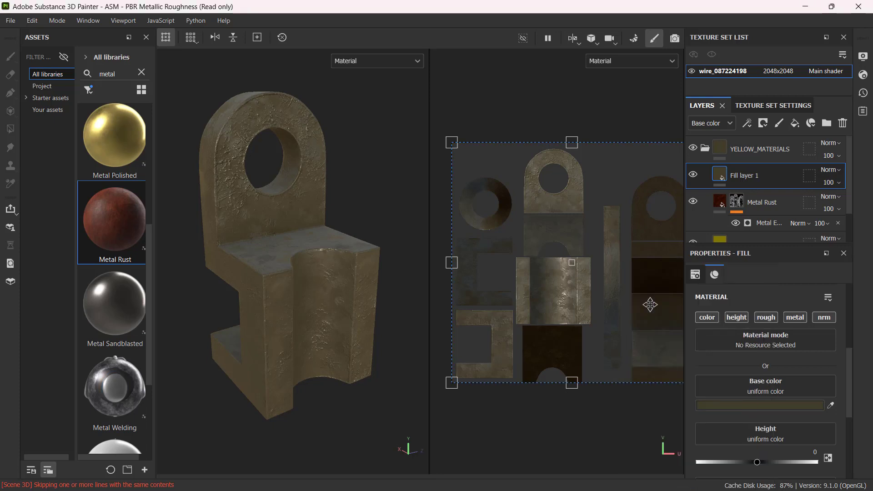
Step: Disable the height, rough, metal and nrm channels of Fill layer 1, keeping only color
{"action": "left_click", "coordinate": [736, 318]}
{"action": "left_click", "coordinate": [766, 317]}
{"action": "left_click", "coordinate": [795, 317]}
{"action": "left_click", "coordinate": [824, 317]}
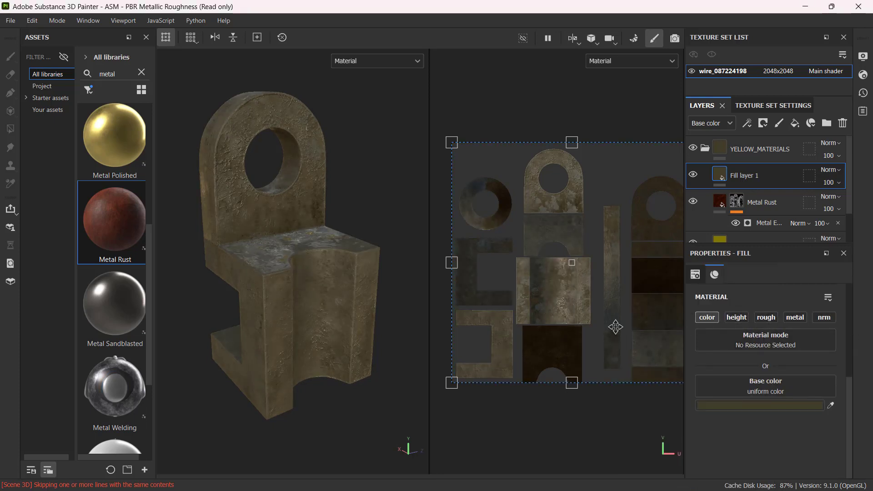
Step: Darken the base color of Fill layer 1 to 373323
{"action": "scroll", "coordinate": [311, 238], "scroll_direction": "up", "scroll_amount": 5}
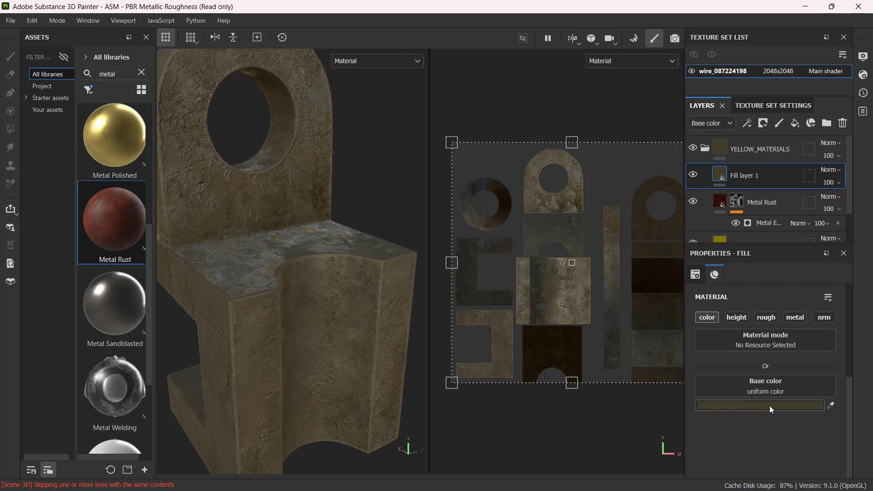
{"action": "left_click", "coordinate": [770, 406]}
{"action": "left_click_drag", "start_coordinate": [678, 389], "coordinate": [674, 401]}
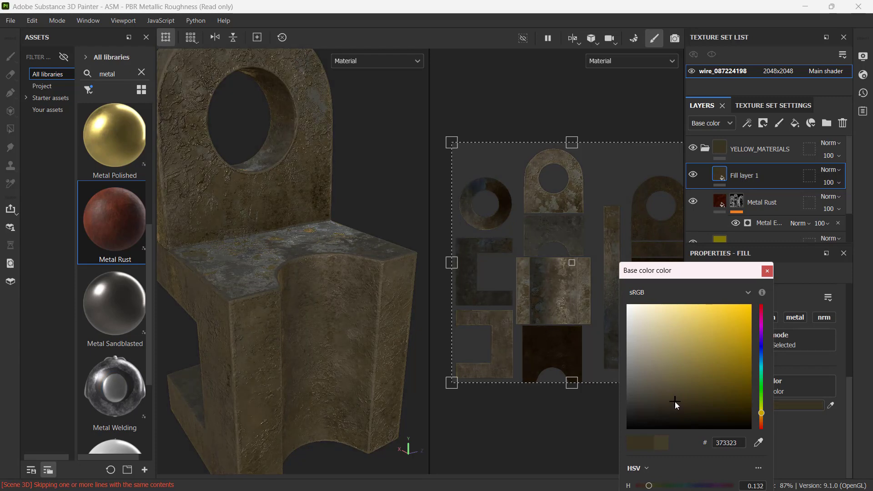
{"action": "left_click", "coordinate": [768, 272]}
{"action": "mouse_move", "coordinate": [420, 267]}
{"action": "left_mouse_down", "text": "alt"}
{"action": "mouse_move", "coordinate": [352, 269]}
{"action": "mouse_move", "coordinate": [347, 243]}
{"action": "mouse_move", "coordinate": [303, 266]}
{"action": "left_mouse_up", "text": "alt"}
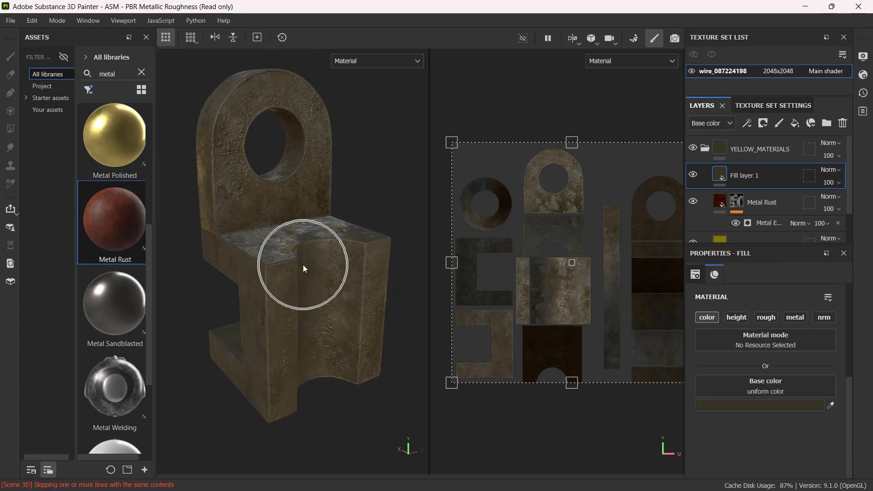
Step: Add a black mask to Fill layer 1
{"action": "key", "text": "ctrl"}
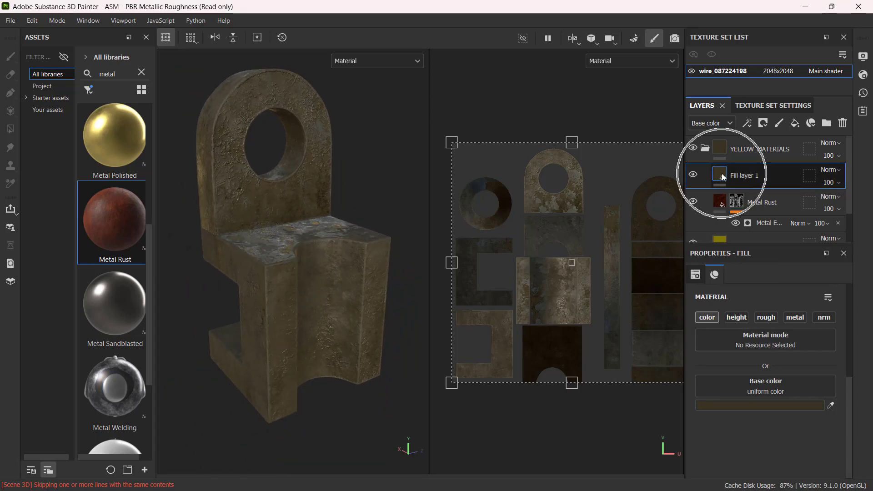
{"action": "left_click", "coordinate": [748, 126]}
{"action": "left_click", "coordinate": [764, 124]}
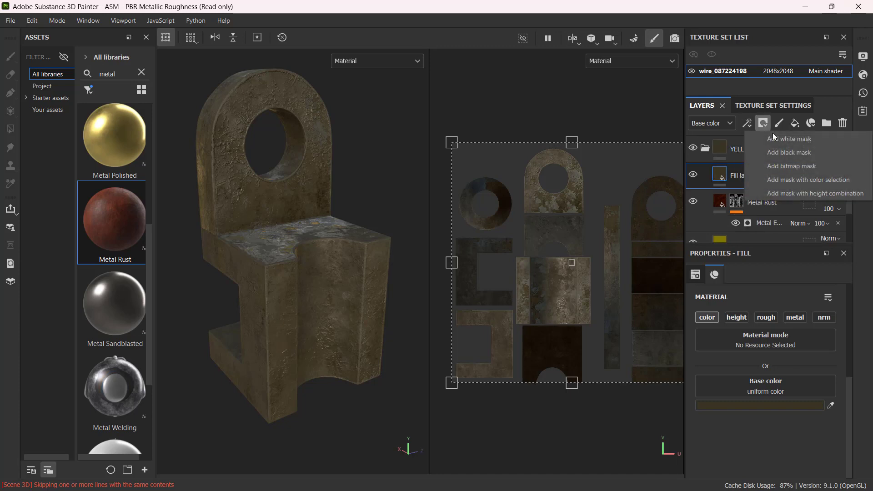
{"action": "left_click", "coordinate": [788, 157]}
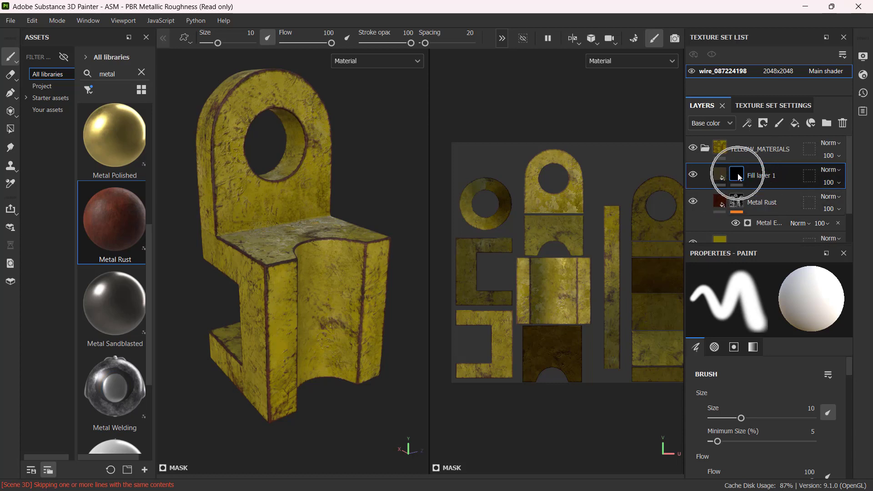
Step: Add a generator to the mask of Fill layer 1 and assign Dirt to it
{"action": "left_click", "coordinate": [752, 123]}
{"action": "left_click", "coordinate": [773, 138]}
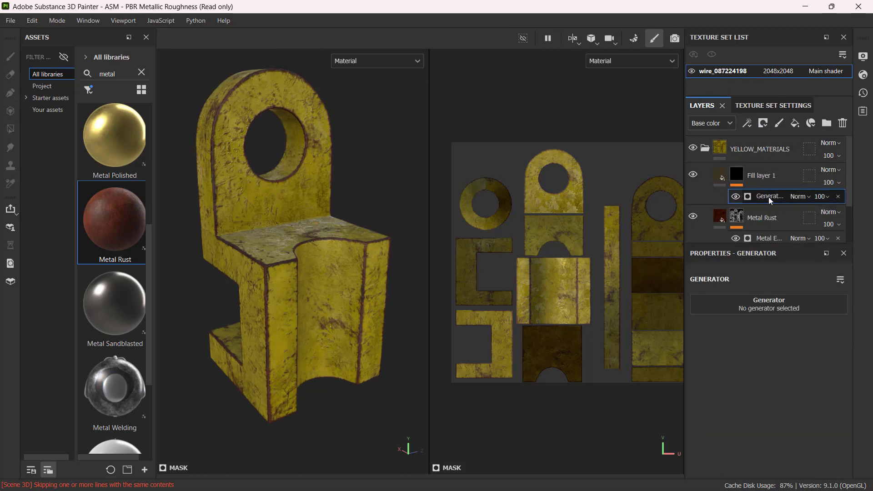
{"action": "left_click", "coordinate": [769, 308]}
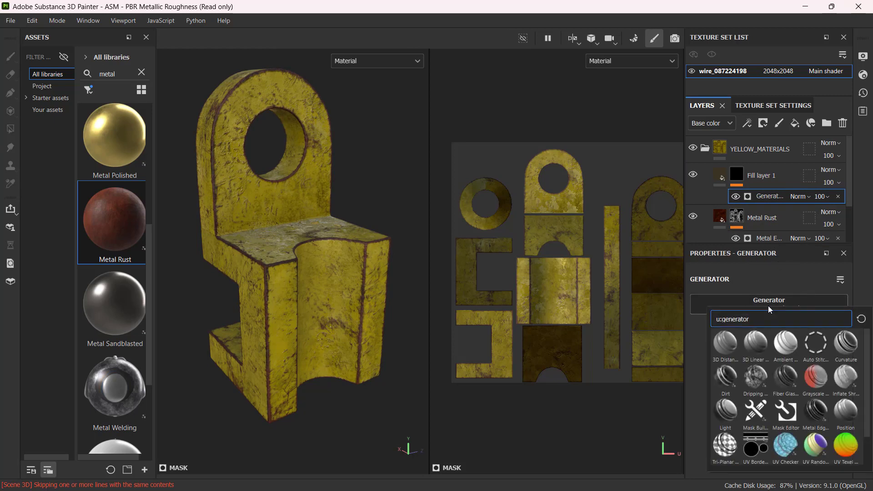
{"action": "left_click", "coordinate": [726, 379]}
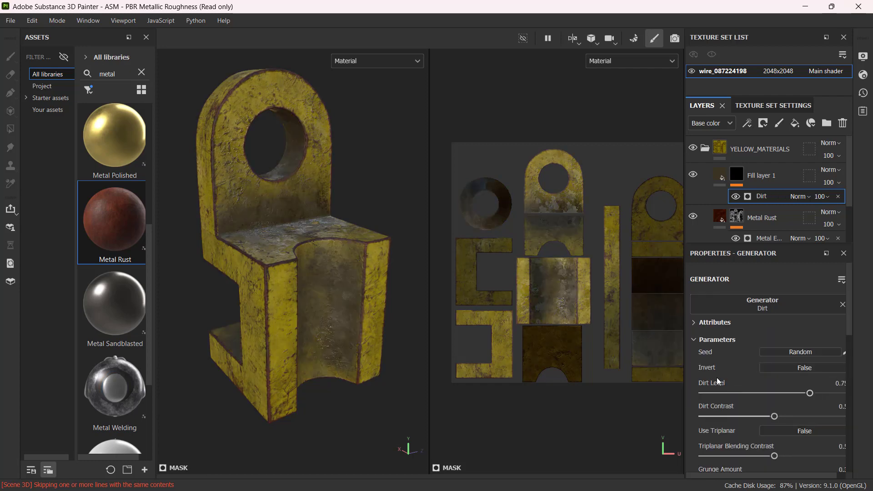
Step: Set the Dirt generator's Dirt Level to 0.66 and Dirt Contrast to 0.51
{"action": "scroll", "coordinate": [301, 221], "scroll_direction": "up", "scroll_amount": 1}
{"action": "left_click_drag", "start_coordinate": [301, 222], "coordinate": [214, 239], "text": "alt"}
{"action": "left_click_drag", "start_coordinate": [803, 395], "coordinate": [773, 414]}
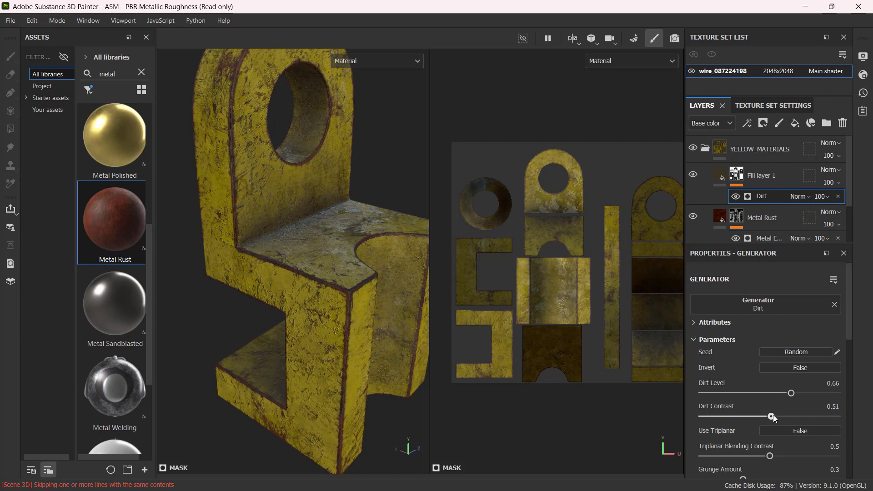
Step: Set the Dirt generator's Grunge Amount to 0.23 and Edges Masking to 0.67
{"action": "left_click_drag", "start_coordinate": [849, 325], "coordinate": [850, 382]}
{"action": "mouse_move", "coordinate": [744, 321]}
{"action": "left_mouse_down"}
{"action": "mouse_move", "coordinate": [713, 321]}
{"action": "mouse_move", "coordinate": [748, 320]}
{"action": "mouse_move", "coordinate": [735, 322]}
{"action": "left_mouse_up"}
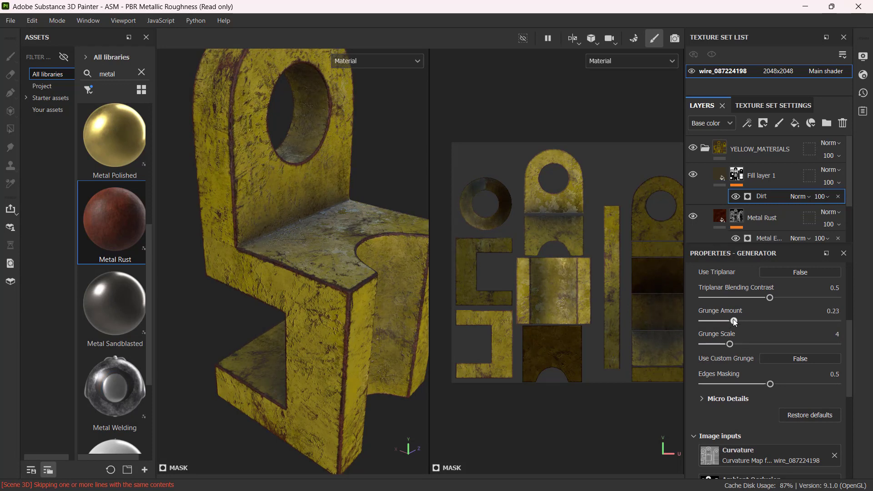
{"action": "left_click_drag", "start_coordinate": [771, 384], "coordinate": [796, 385]}
Step: Try a Triplanar Blending Contrast of 0.66 on the Dirt generator and undo the change
{"action": "left_click_drag", "start_coordinate": [220, 246], "coordinate": [282, 253], "text": "alt"}
{"action": "left_click_drag", "start_coordinate": [770, 295], "coordinate": [778, 295]}
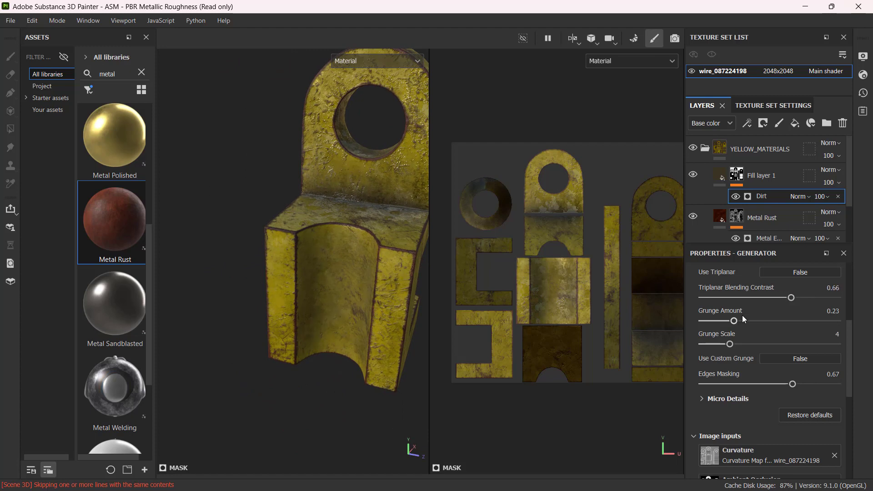
{"action": "key", "text": "ctrl+z"}
Step: Set the Dirt generator's Grunge Amount to 0.4 and Grunge Scale to 9
{"action": "left_click_drag", "start_coordinate": [735, 321], "coordinate": [756, 321]}
{"action": "left_click", "coordinate": [723, 345]}
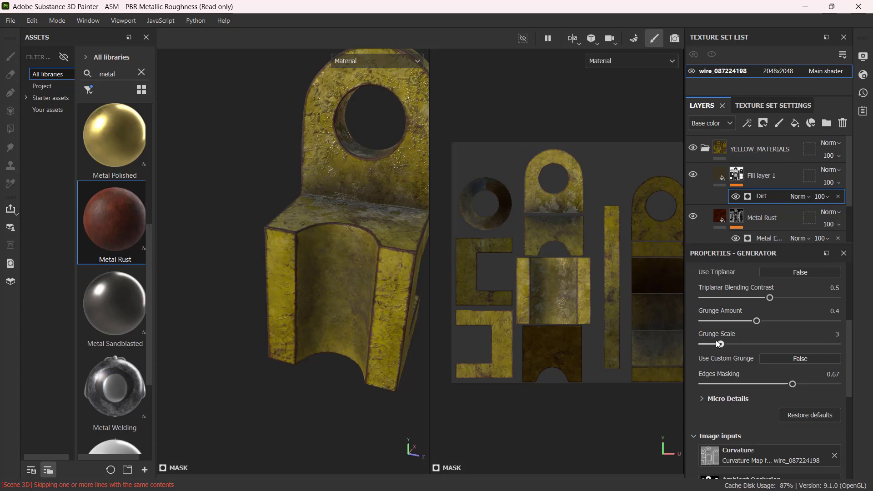
{"action": "left_click_drag", "start_coordinate": [728, 344], "coordinate": [772, 340]}
{"action": "mouse_move", "coordinate": [288, 272]}
{"action": "left_mouse_down", "text": "alt"}
{"action": "mouse_move", "coordinate": [388, 287]}
{"action": "mouse_move", "coordinate": [285, 259]}
{"action": "mouse_move", "coordinate": [282, 245]}
{"action": "mouse_move", "coordinate": [287, 273]}
{"action": "mouse_move", "coordinate": [300, 264]}
{"action": "left_mouse_up", "text": "alt"}
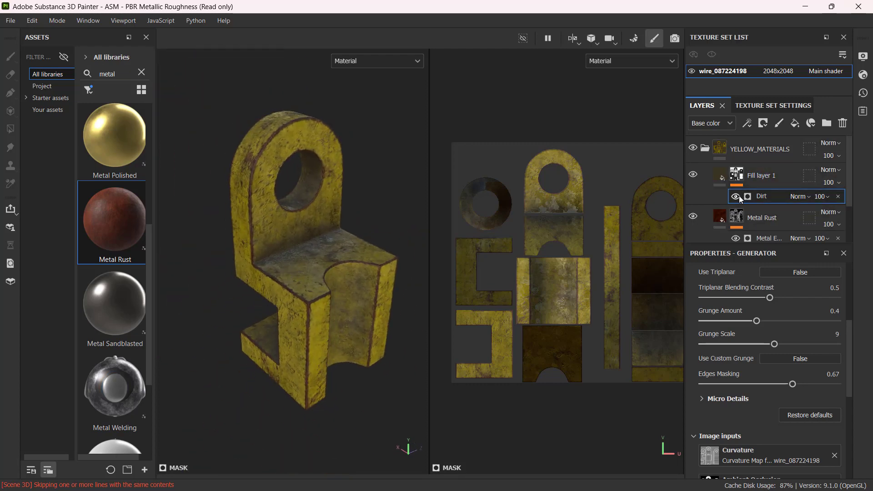
Step: Rename Fill layer 1 to DIRT DUST
{"action": "left_click", "coordinate": [769, 177]}
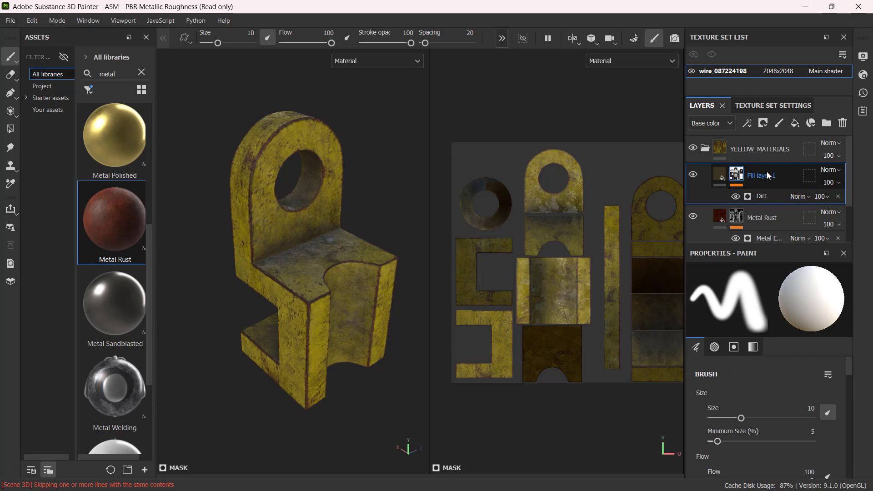
{"action": "scroll", "coordinate": [729, 182], "scroll_direction": "down", "scroll_amount": 2}
{"action": "scroll", "coordinate": [730, 181], "scroll_direction": "up", "scroll_amount": 2}
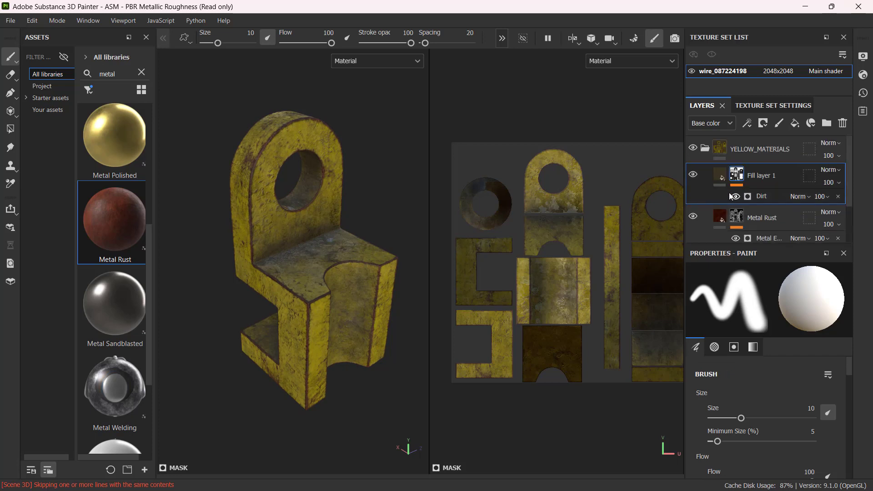
{"action": "scroll", "coordinate": [754, 187], "scroll_direction": "down", "scroll_amount": 2}
{"action": "scroll", "coordinate": [755, 188], "scroll_direction": "up", "scroll_amount": 2}
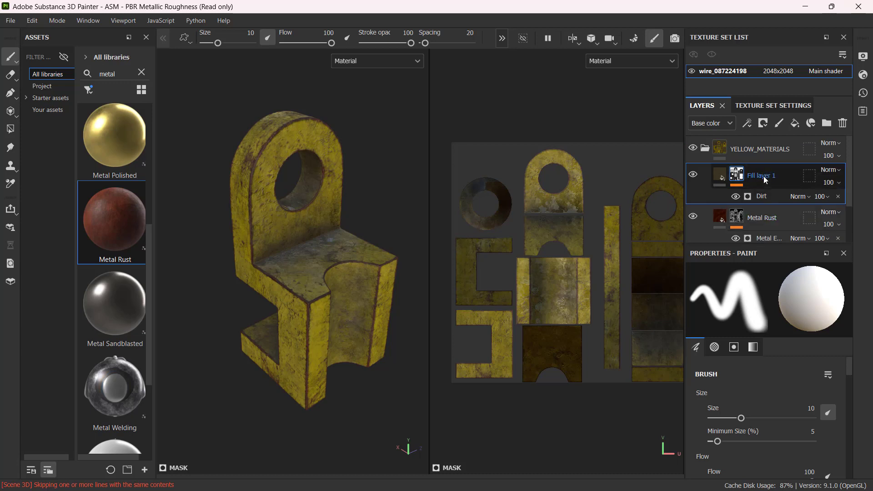
{"action": "double_click", "coordinate": [765, 177]}
{"action": "type", "text": "DIRT DUST"}
{"action": "key", "text": "Return"}
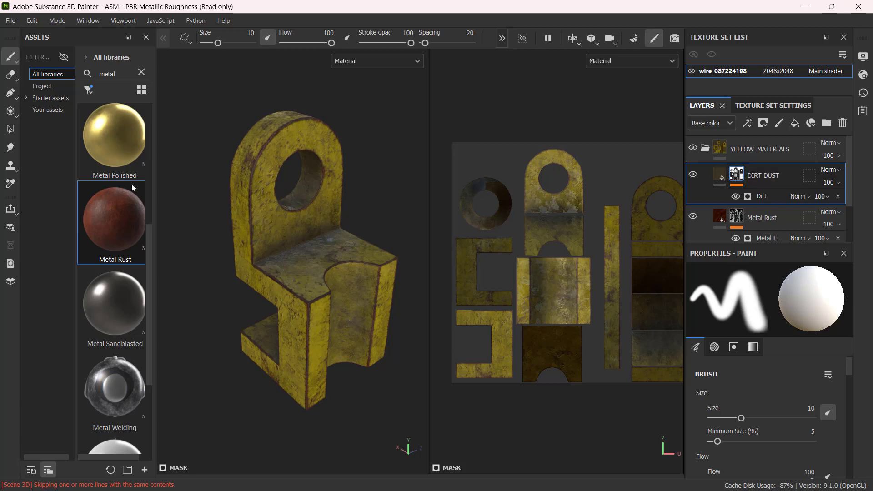
Step: Inspect the part's worn yellow surface up close and check the YELLOW layer's base color
{"action": "left_click_drag", "start_coordinate": [229, 239], "coordinate": [248, 227], "text": "alt"}
{"action": "left_click_drag", "start_coordinate": [292, 258], "coordinate": [300, 249], "text": "alt"}
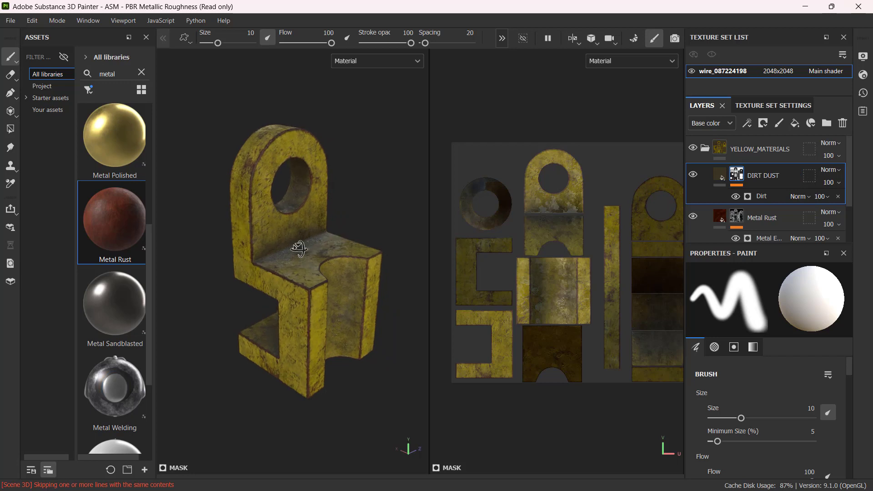
{"action": "scroll", "coordinate": [779, 189], "scroll_direction": "down", "scroll_amount": 2}
{"action": "scroll", "coordinate": [779, 189], "scroll_direction": "up", "scroll_amount": 1}
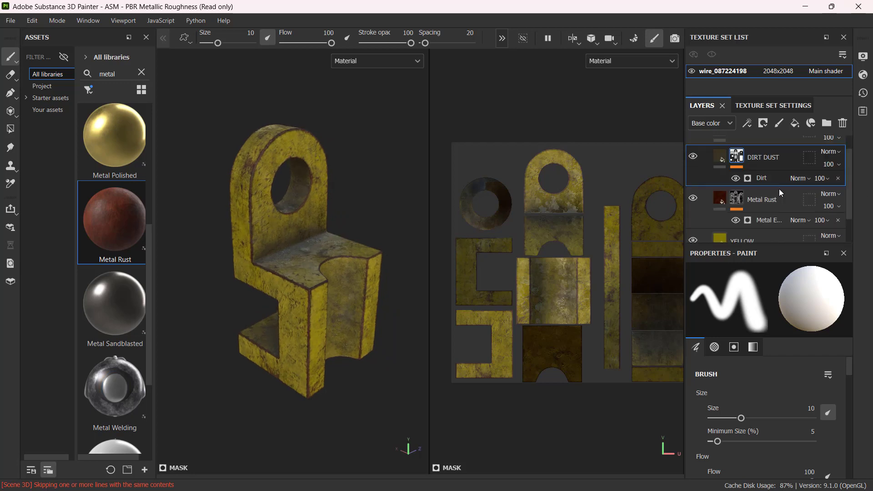
{"action": "scroll", "coordinate": [769, 205], "scroll_direction": "down", "scroll_amount": 1}
{"action": "left_click", "coordinate": [718, 208]}
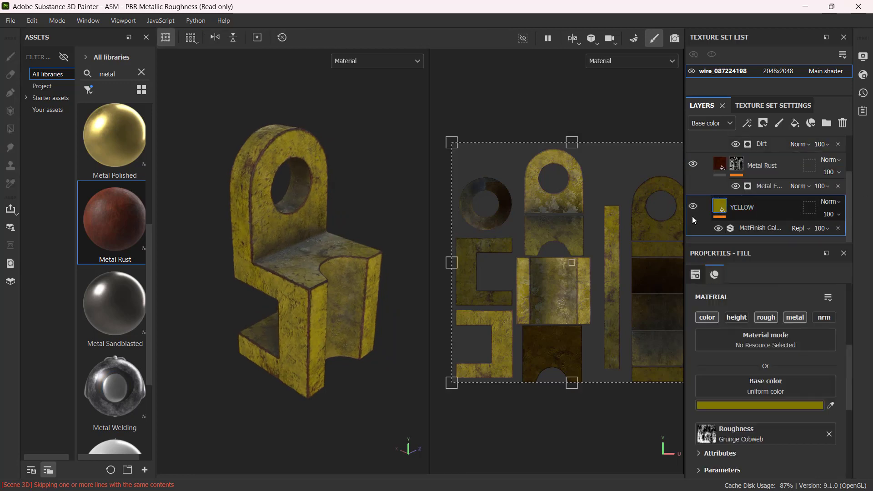
{"action": "scroll", "coordinate": [299, 217], "scroll_direction": "up", "scroll_amount": 2}
{"action": "scroll", "coordinate": [299, 217], "scroll_direction": "up", "scroll_amount": 4}
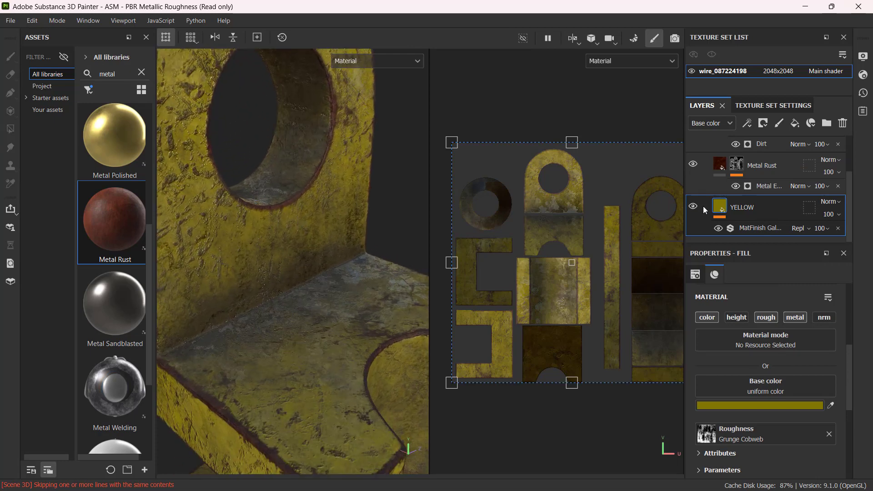
{"action": "left_click", "coordinate": [755, 404]}
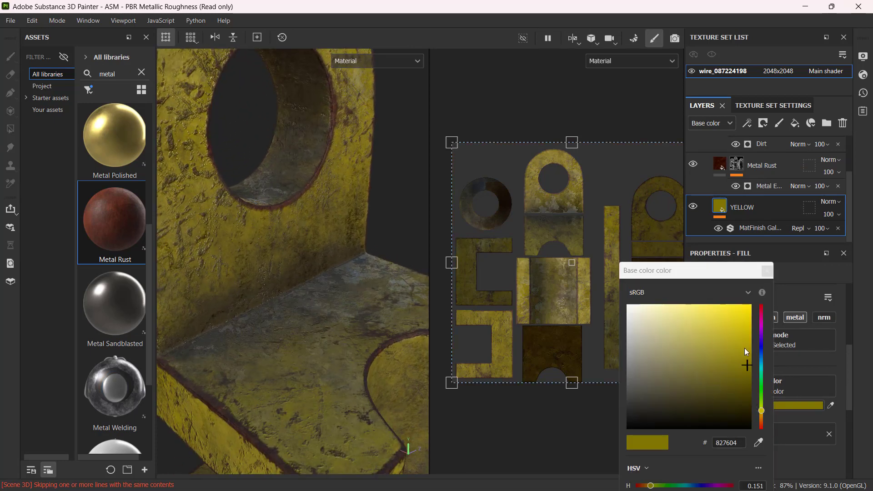
{"action": "left_click", "coordinate": [767, 271]}
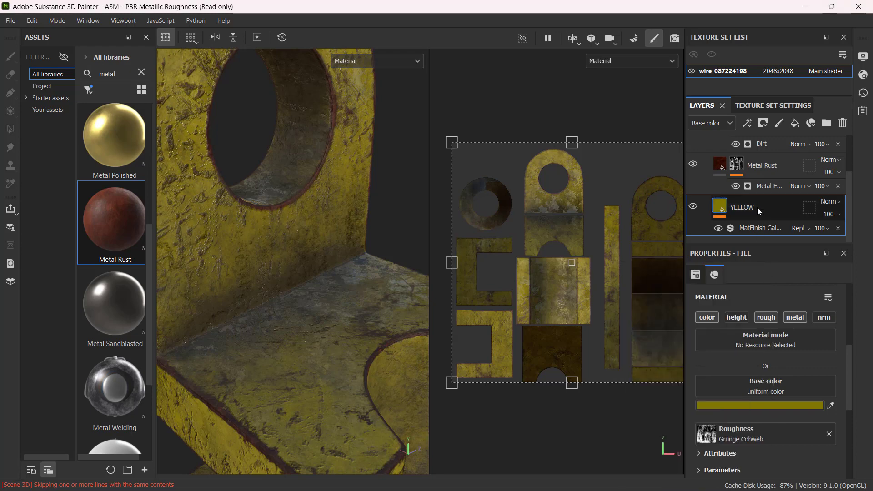
{"action": "scroll", "coordinate": [308, 258], "scroll_direction": "down", "scroll_amount": 4}
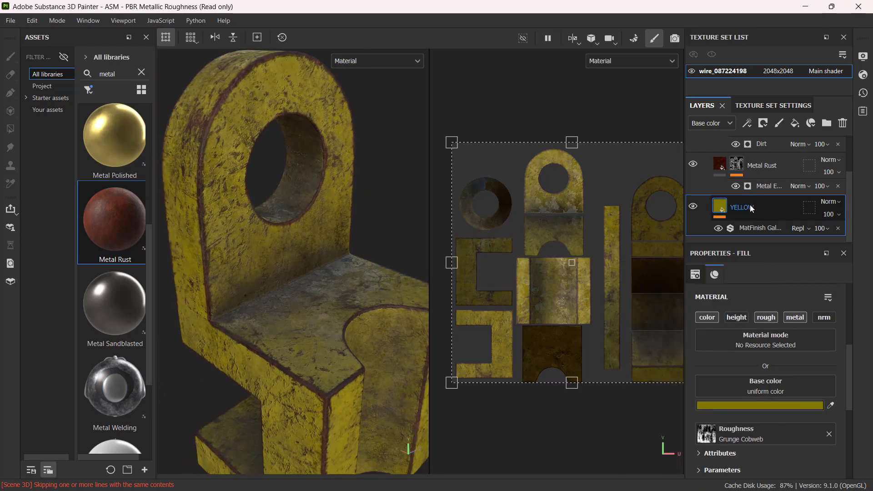
{"action": "key", "text": "ctrl"}
{"action": "key", "text": "ctrl"}
{"action": "key", "text": "ctrl"}
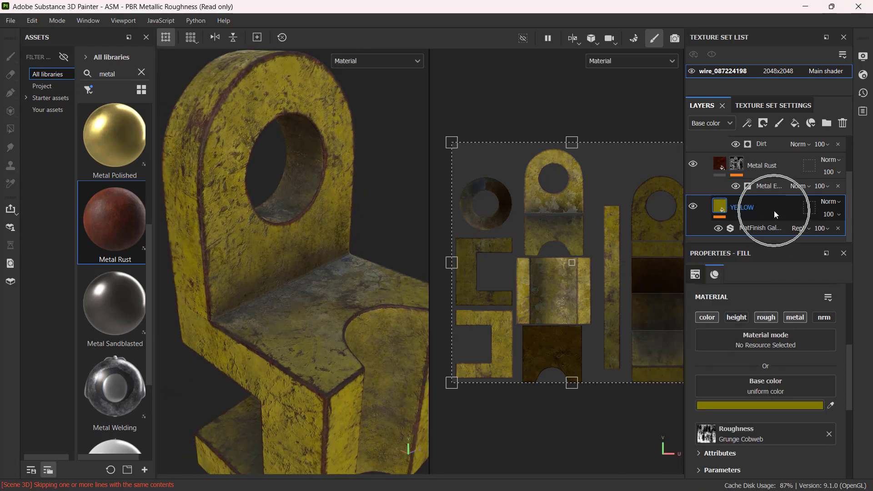
{"action": "key", "text": "ctrl"}
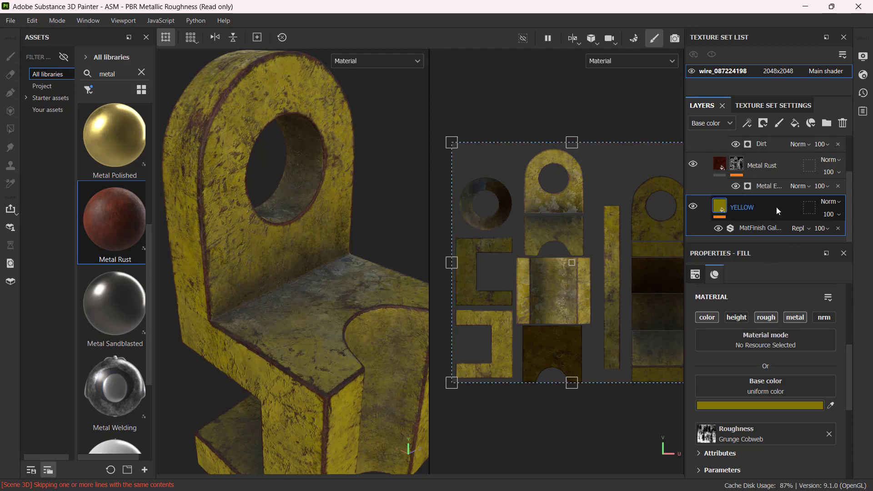
{"action": "scroll", "coordinate": [281, 168], "scroll_direction": "down", "scroll_amount": 3}
{"action": "scroll", "coordinate": [289, 176], "scroll_direction": "up", "scroll_amount": 2}
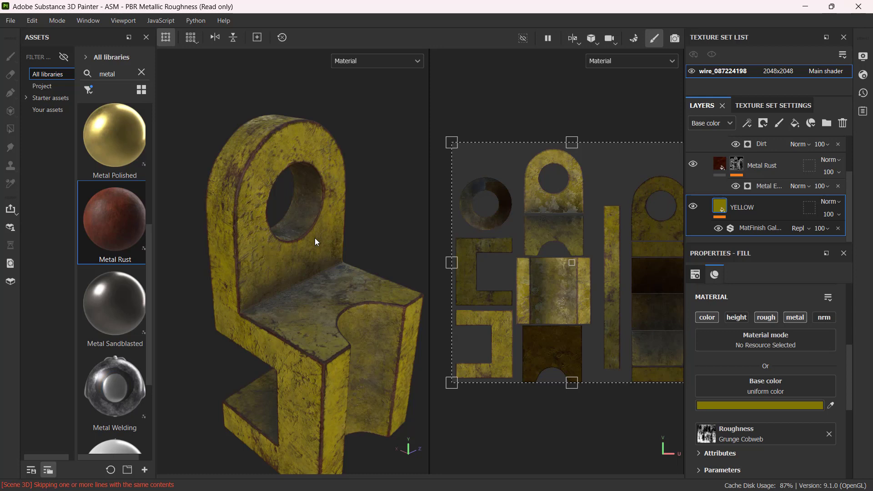
Step: Rename the YELLOW fill layer as YELLOW_FADE
{"action": "left_click", "coordinate": [751, 210]}
{"action": "double_click", "coordinate": [752, 211]}
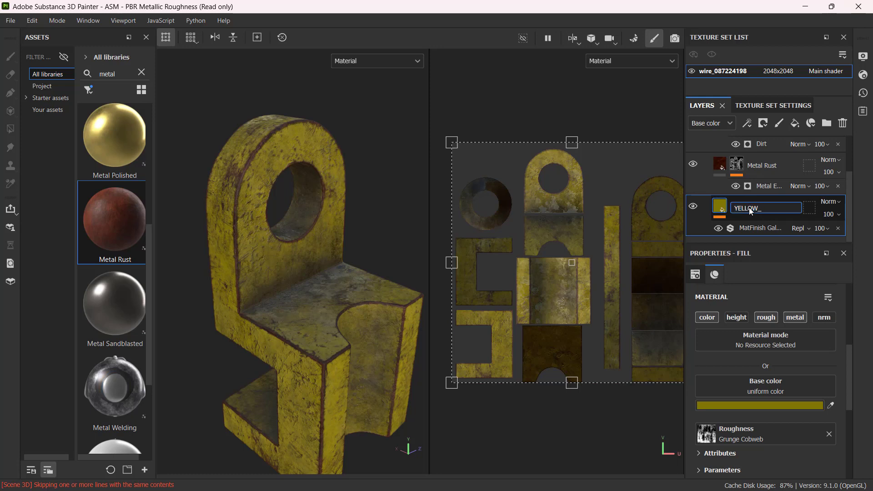
{"action": "key", "text": "Return"}
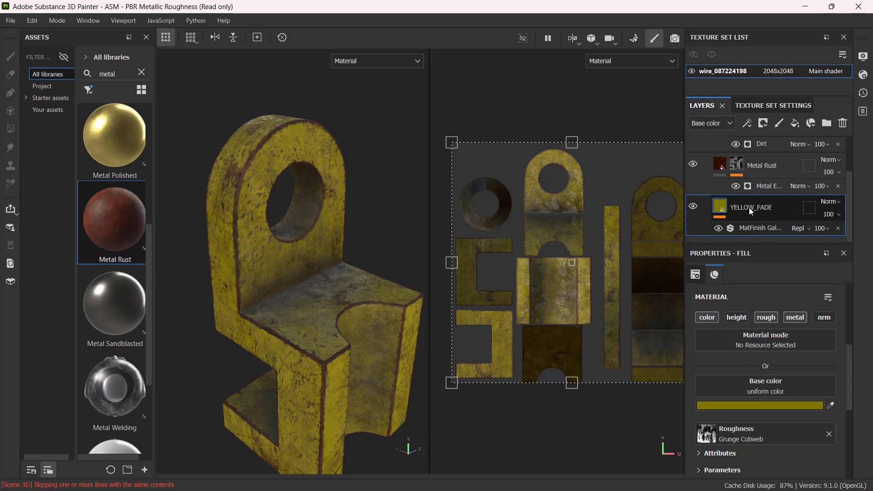
Step: Duplicate the YELLOW_FADE layer
{"action": "right_click", "coordinate": [784, 207]}
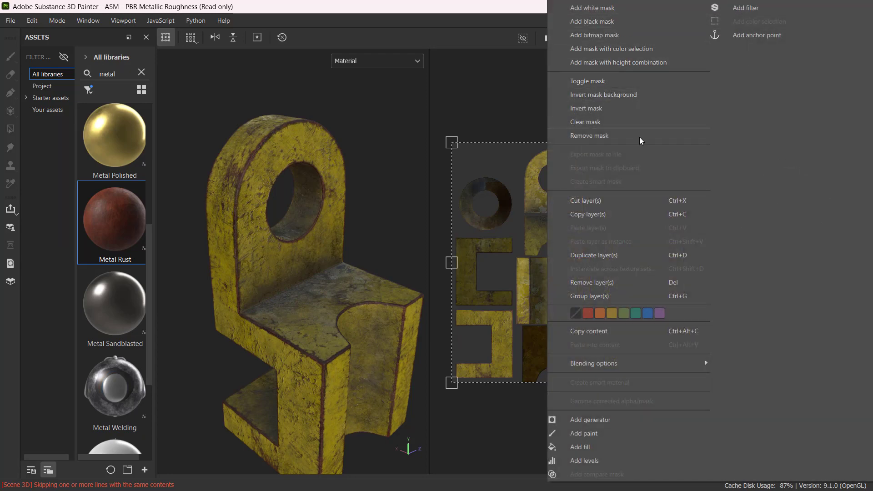
{"action": "left_click", "coordinate": [509, 69]}
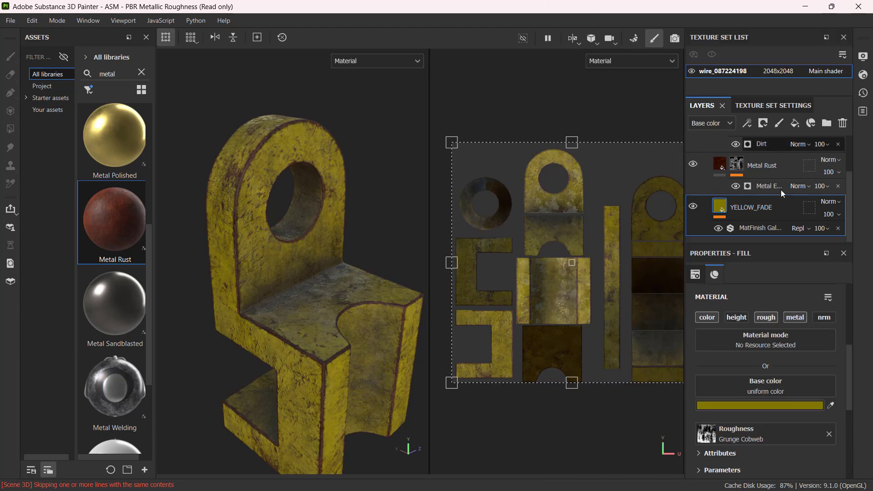
{"action": "right_click", "coordinate": [778, 207]}
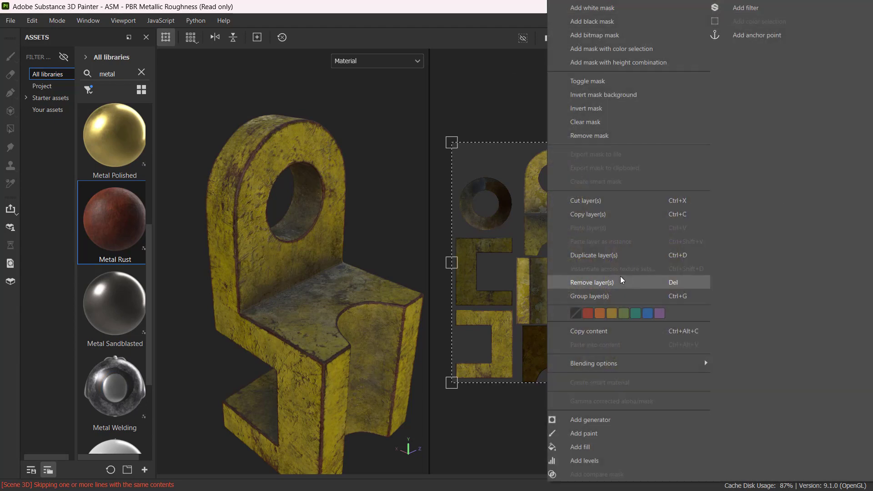
{"action": "key", "text": "ctrl"}
{"action": "key", "text": "ctrl"}
{"action": "key", "text": "ctrl"}
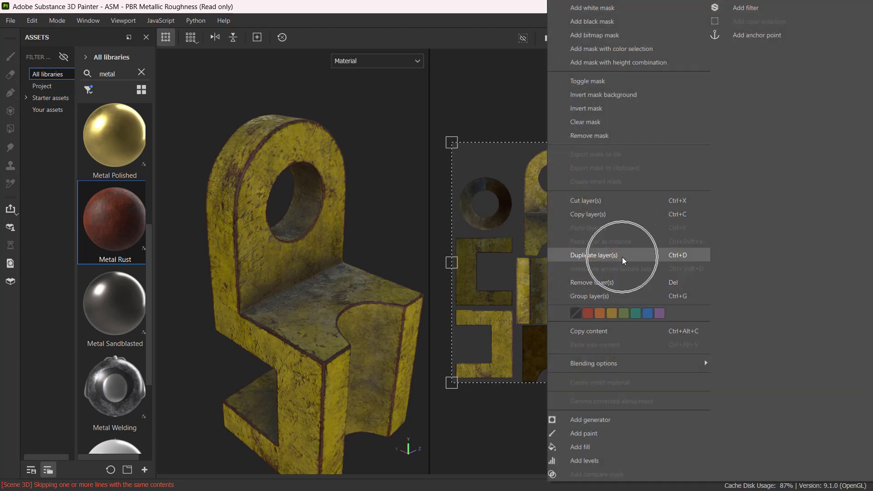
{"action": "left_click", "coordinate": [622, 258]}
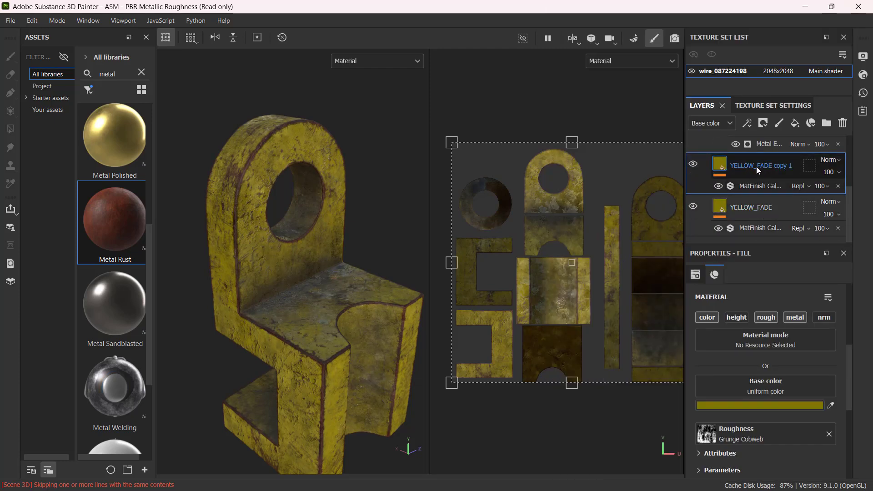
Step: Rename the duplicated yellow layer as YELLOW_SATURATE
{"action": "key", "text": "ctrl"}
{"action": "key", "text": "ctrl"}
{"action": "key", "text": "ctrl"}
{"action": "double_click", "coordinate": [758, 168]}
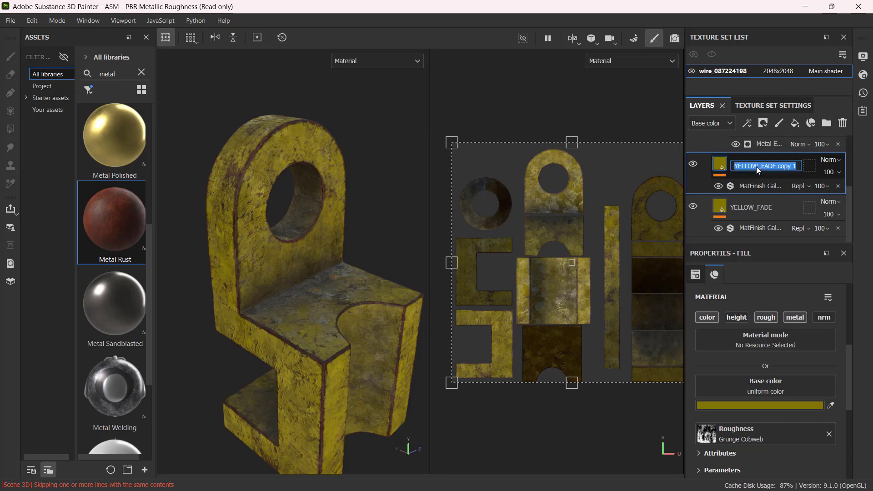
{"action": "key", "text": "End"}
{"action": "key", "text": "shift+Left"}
{"action": "key", "text": "shift+Left"}
{"action": "key", "text": "shift+Left"}
{"action": "key", "text": "shift+Left"}
{"action": "key", "text": "shift+Left"}
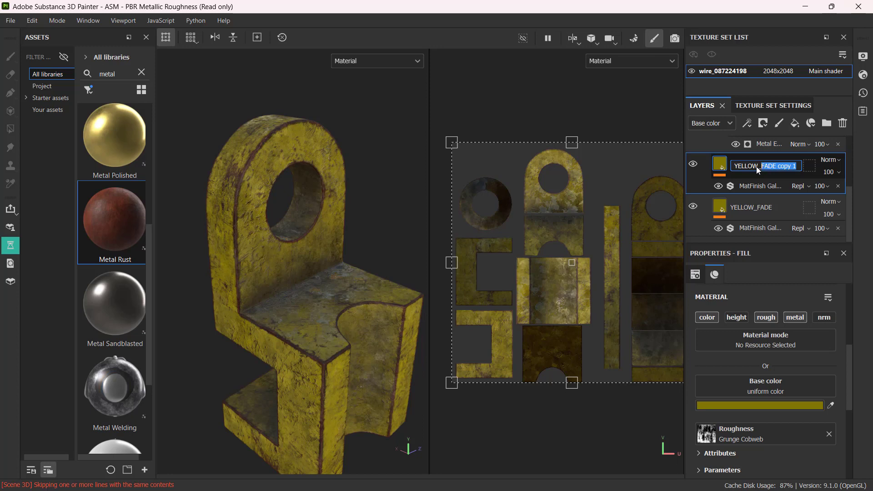
{"action": "type", "text": "SATURATE"}
{"action": "key", "text": "Return"}
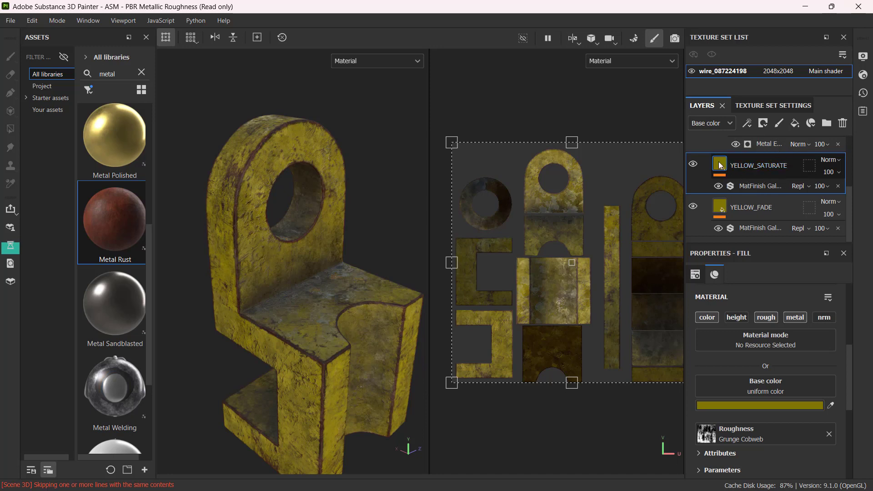
Step: Set the YELLOW_SATURATE layer's base color to the brighter yellow B4AE23 and save the project as GEO_SAMP
{"action": "left_click", "coordinate": [758, 407]}
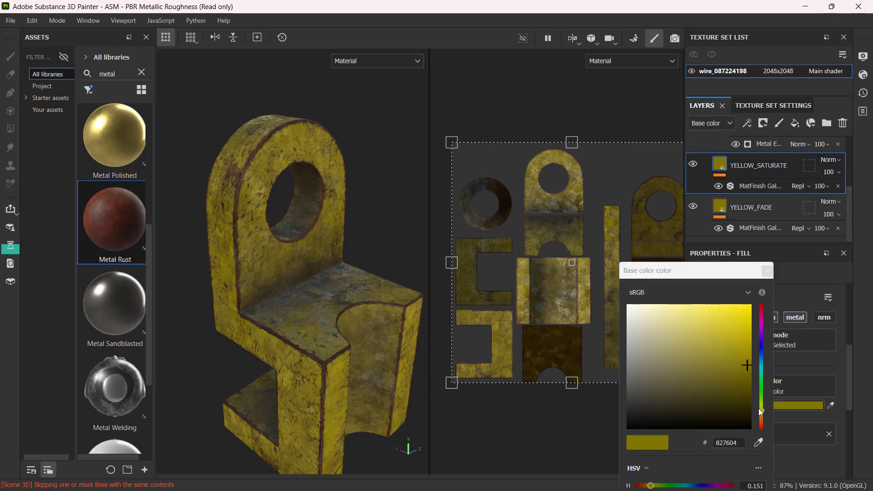
{"action": "left_click_drag", "start_coordinate": [762, 407], "coordinate": [762, 408]}
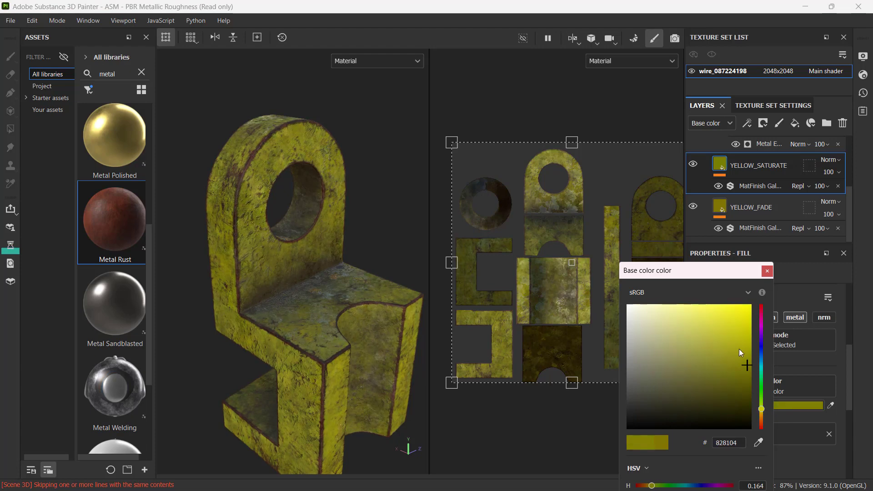
{"action": "mouse_move", "coordinate": [738, 349]}
{"action": "left_mouse_down"}
{"action": "mouse_move", "coordinate": [731, 343]}
{"action": "mouse_move", "coordinate": [735, 359]}
{"action": "mouse_move", "coordinate": [718, 324]}
{"action": "mouse_move", "coordinate": [727, 341]}
{"action": "left_mouse_up"}
{"action": "key", "text": "ctrl+s"}
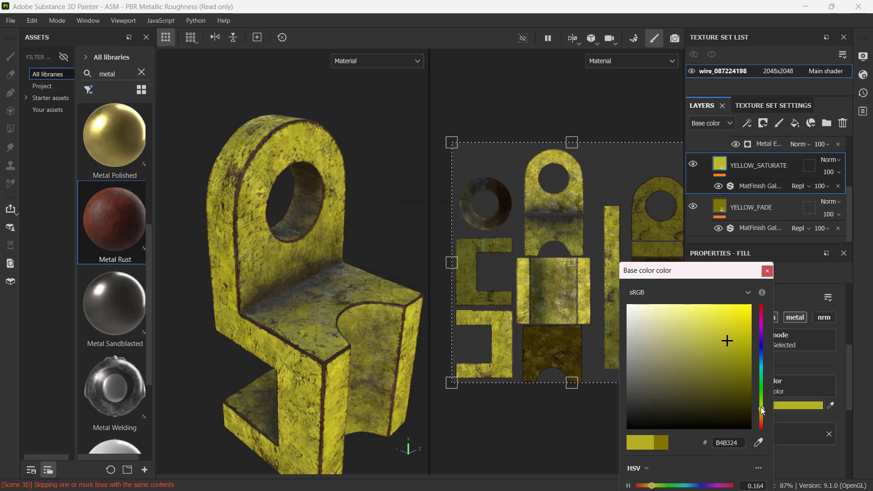
{"action": "left_click_drag", "start_coordinate": [763, 410], "coordinate": [762, 412]}
{"action": "left_click", "coordinate": [182, 7]}
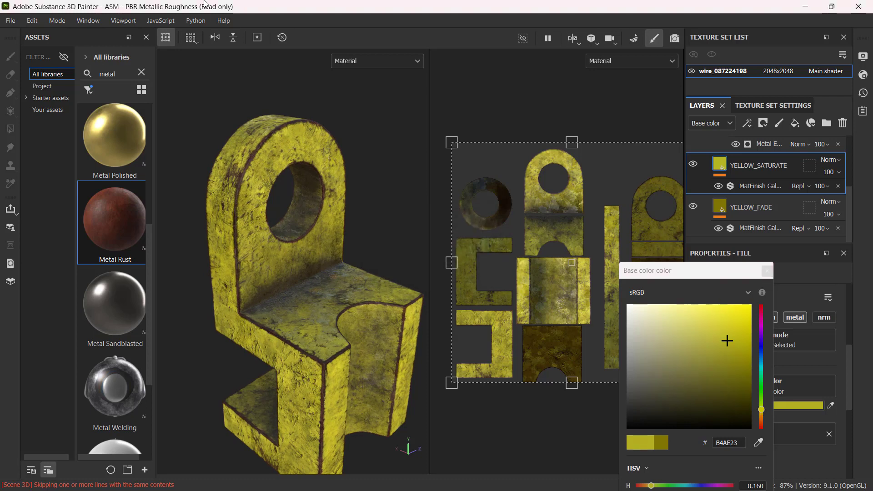
Step: Add a black mask to the YELLOW_SATURATE layer
{"action": "key", "text": "ctrl"}
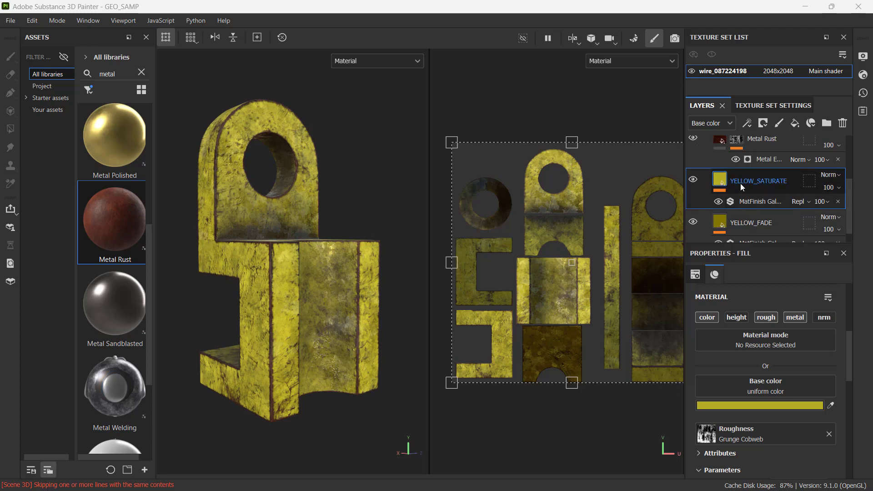
{"action": "key", "text": "ctrl"}
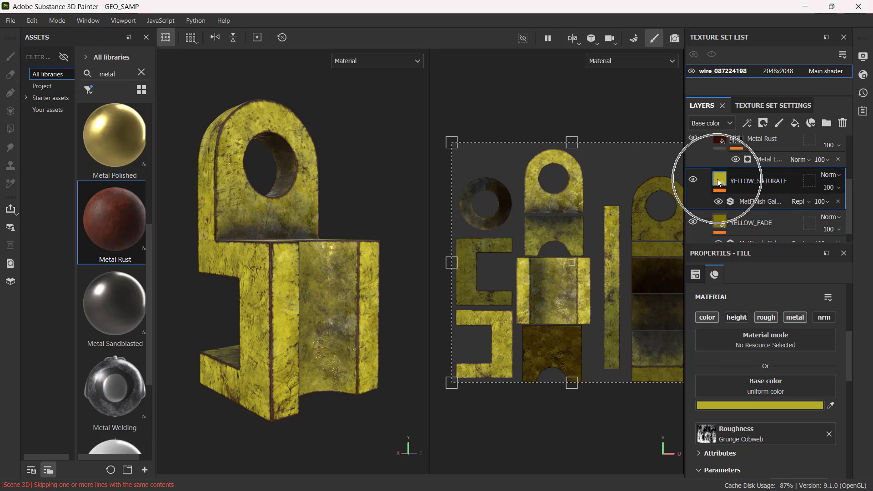
{"action": "key", "text": "ctrl"}
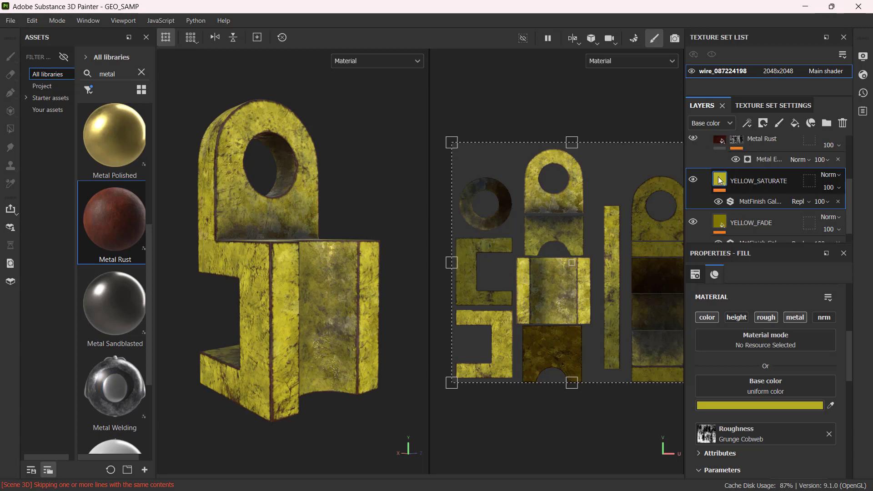
{"action": "left_click", "coordinate": [763, 123]}
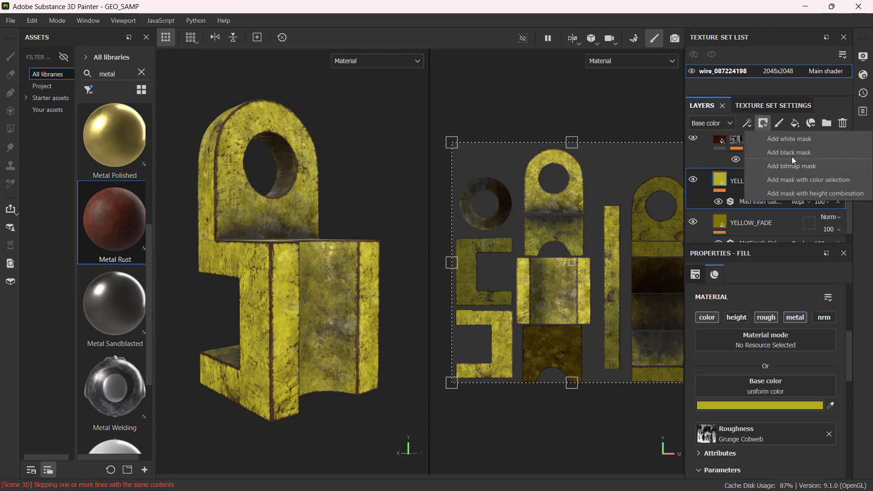
{"action": "left_click", "coordinate": [792, 155]}
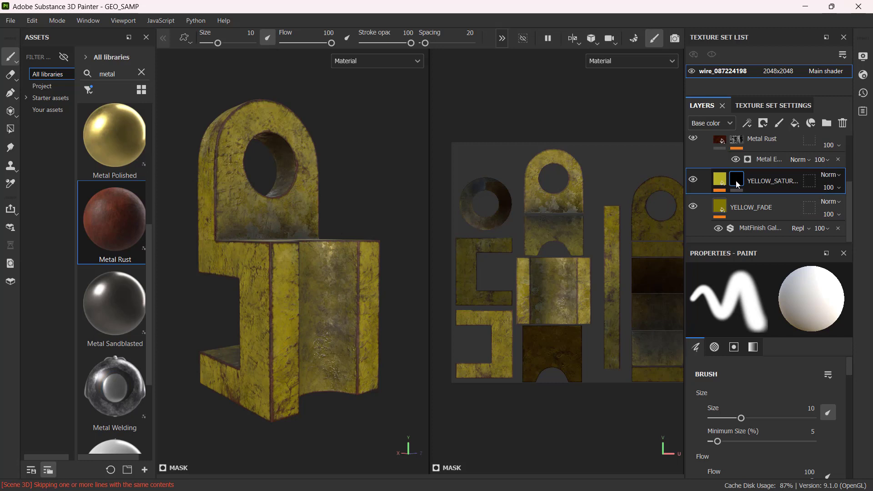
Step: Add a generator to the YELLOW_SATURATE layer's black mask and assign the Position generator to it
{"action": "left_click", "coordinate": [738, 184]}
{"action": "left_click", "coordinate": [749, 123]}
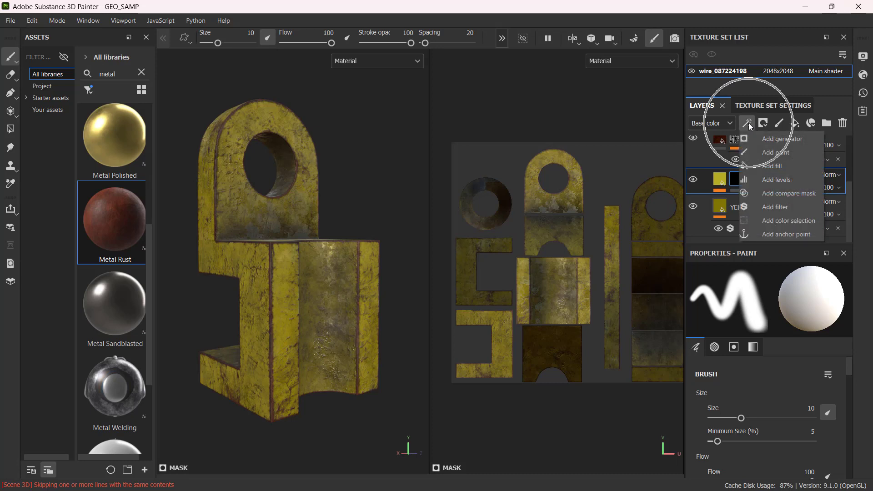
{"action": "left_click", "coordinate": [773, 143]}
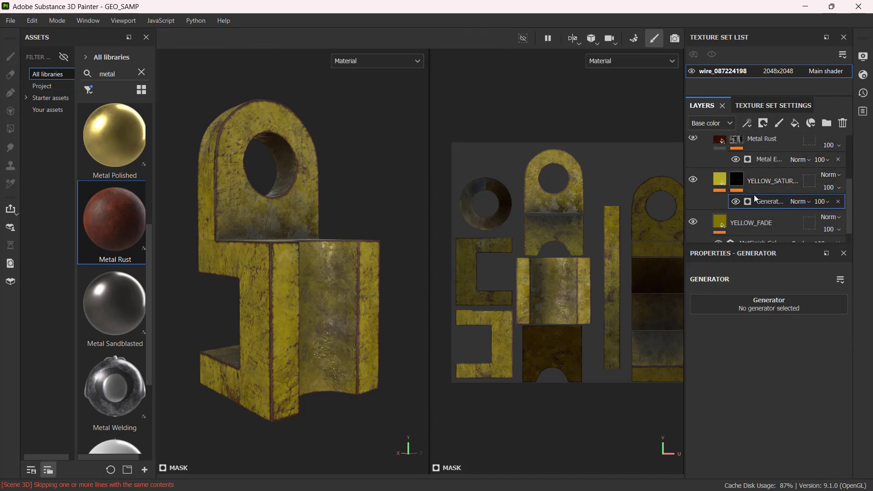
{"action": "left_click", "coordinate": [767, 204]}
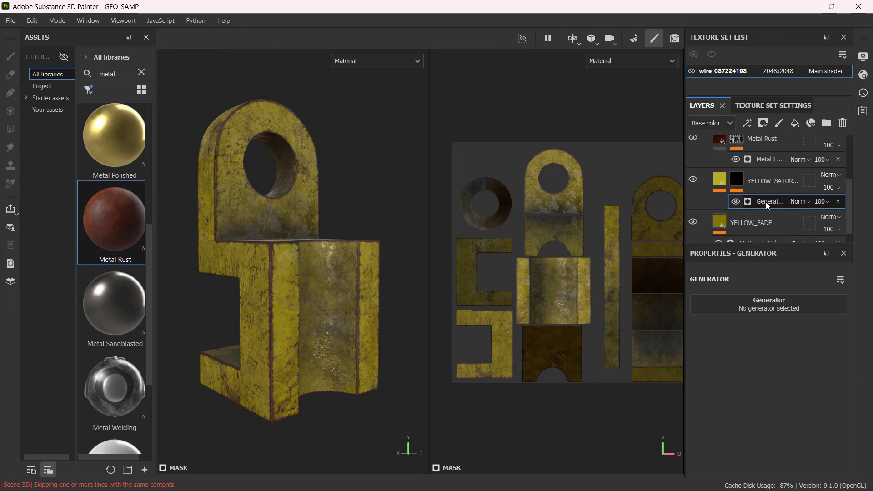
{"action": "left_click", "coordinate": [763, 309]}
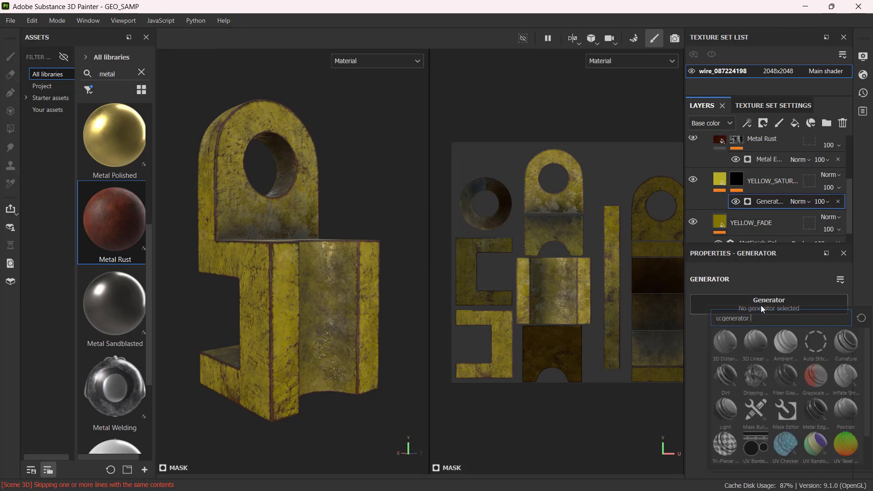
{"action": "left_click", "coordinate": [847, 413]}
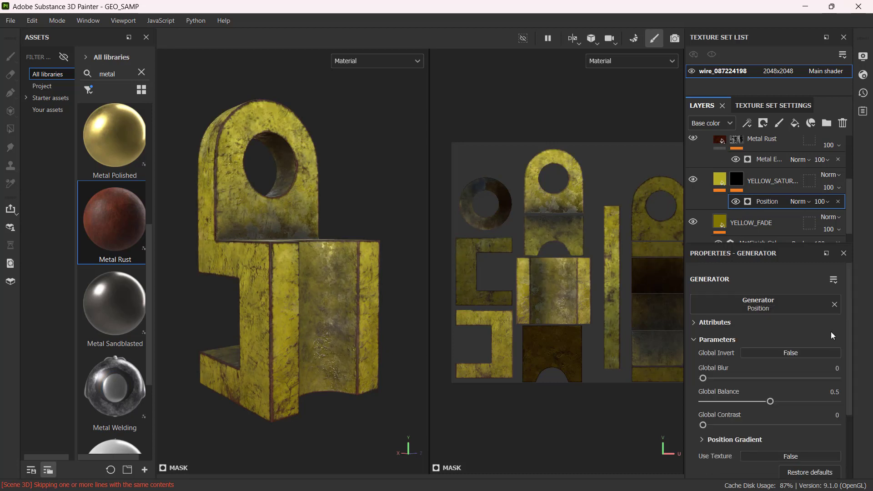
{"action": "left_click", "coordinate": [765, 203]}
{"action": "left_click", "coordinate": [272, 130]}
{"action": "left_click_drag", "start_coordinate": [311, 398], "coordinate": [475, 322], "text": "alt"}
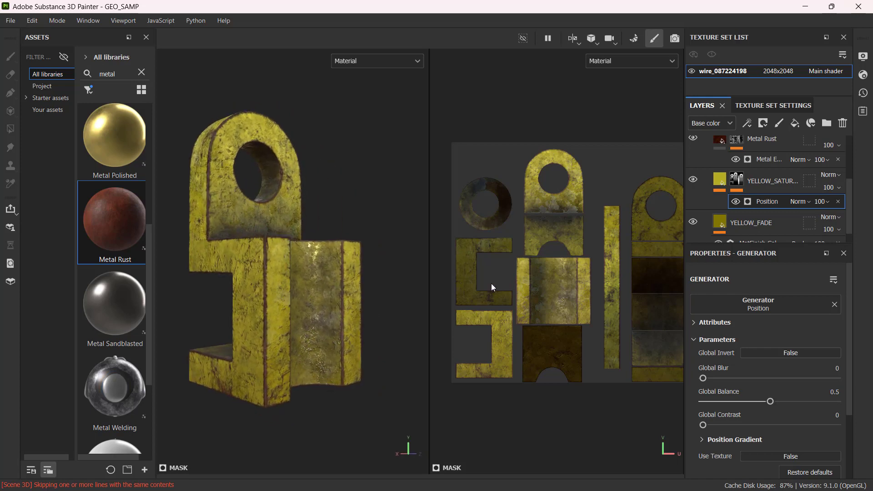
Step: Set the YELLOW_SATURATE layer's base color to the contrasting teal 23B2B4
{"action": "left_click", "coordinate": [719, 180]}
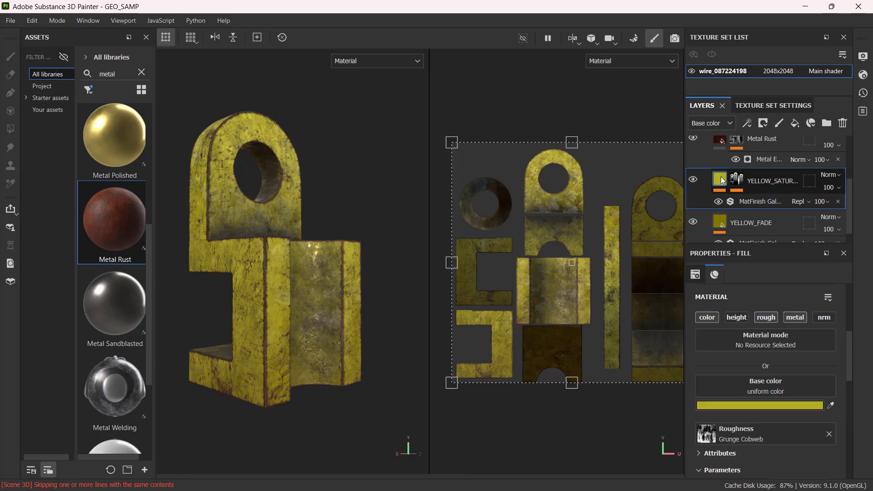
{"action": "left_click", "coordinate": [741, 405]}
{"action": "left_click_drag", "start_coordinate": [761, 378], "coordinate": [761, 366]}
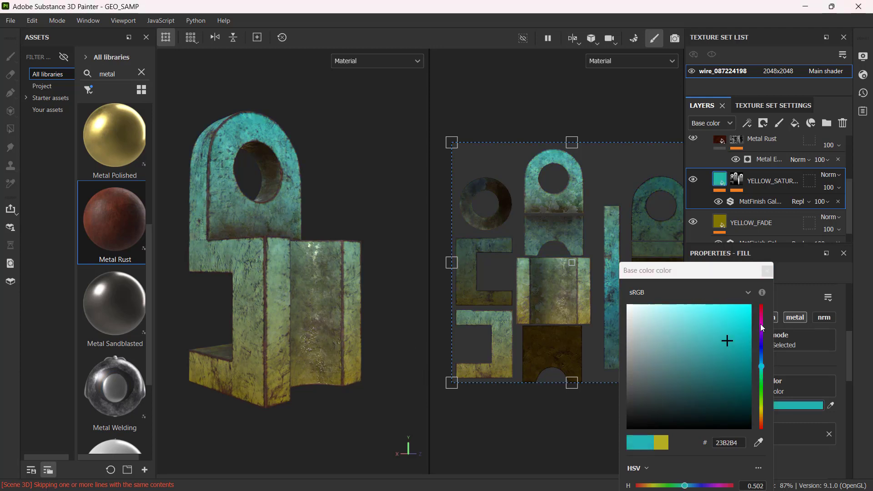
{"action": "left_click", "coordinate": [768, 271]}
Step: Set the global balance of the YELLOW_SATURATE mask's Position generator to 0.66 and turn on its global invert
{"action": "mouse_move", "coordinate": [723, 184]}
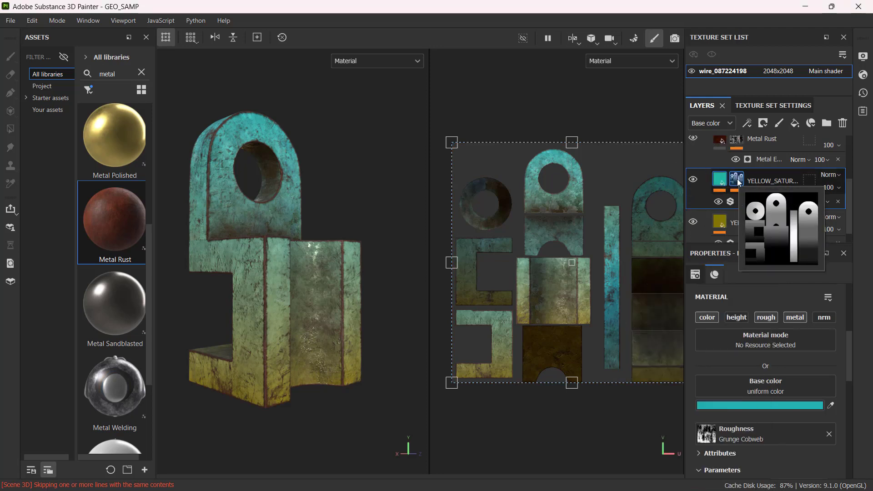
{"action": "left_click", "coordinate": [740, 183]}
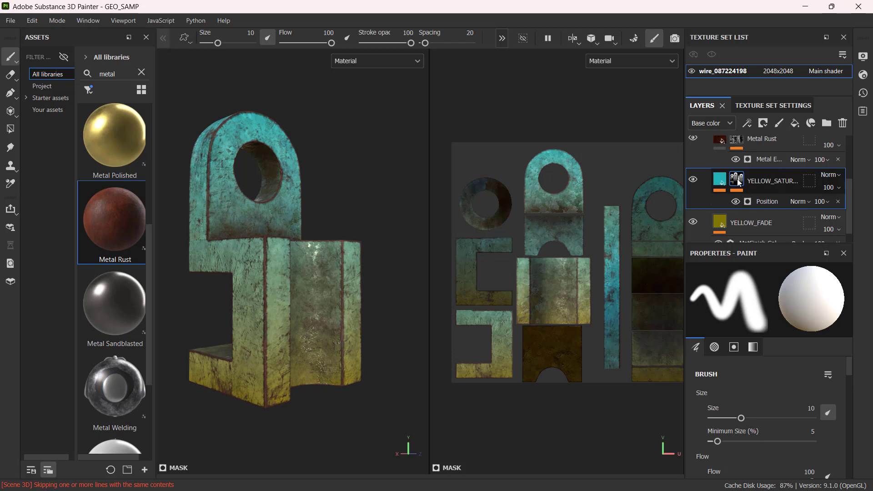
{"action": "left_click", "coordinate": [765, 203]}
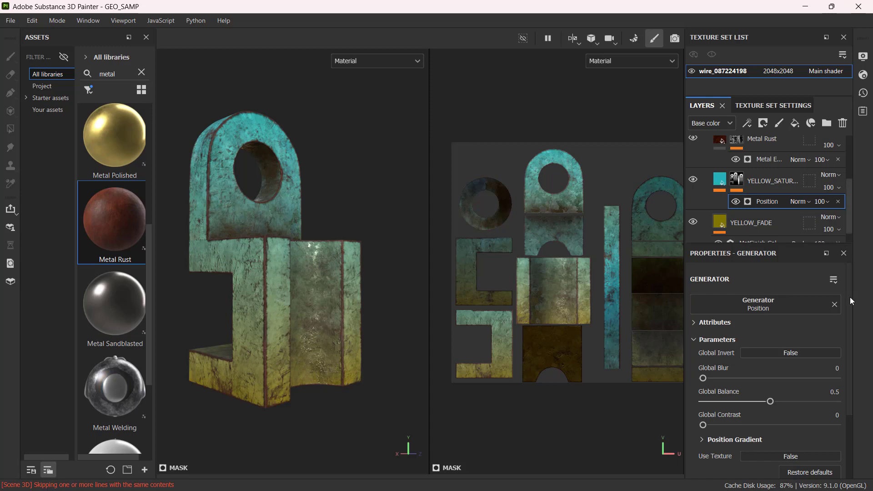
{"action": "scroll", "coordinate": [849, 314], "scroll_direction": "down", "scroll_amount": 3}
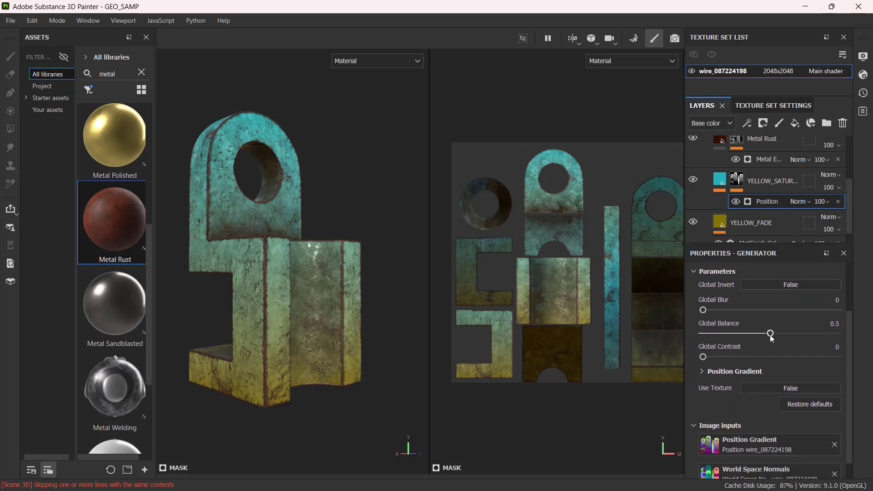
{"action": "left_click_drag", "start_coordinate": [770, 333], "coordinate": [730, 333]}
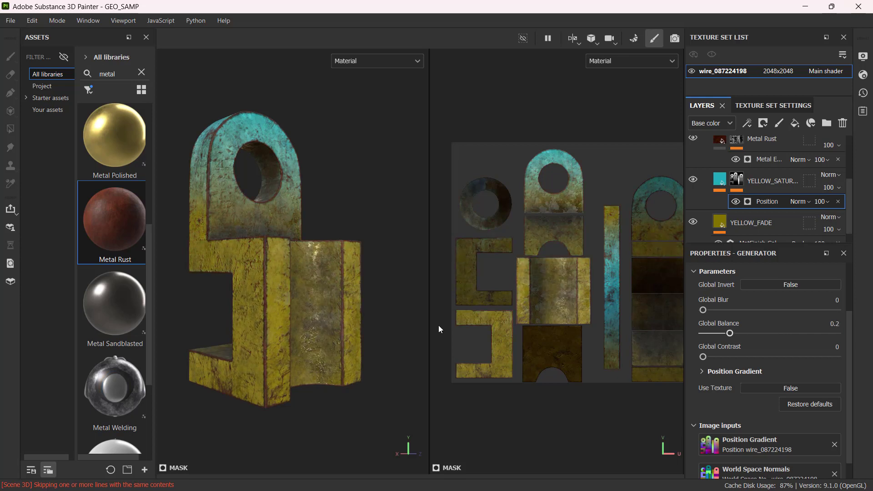
{"action": "left_click_drag", "start_coordinate": [305, 292], "coordinate": [293, 300], "text": "alt"}
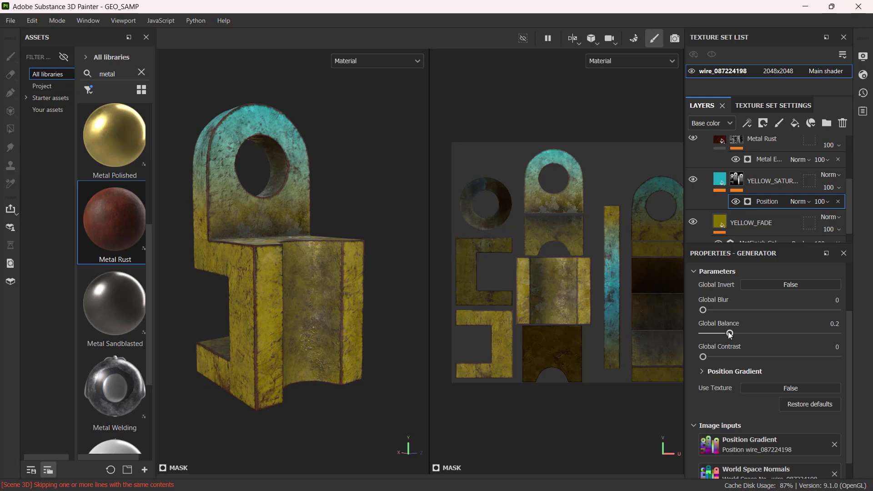
{"action": "left_click_drag", "start_coordinate": [730, 335], "coordinate": [791, 334]}
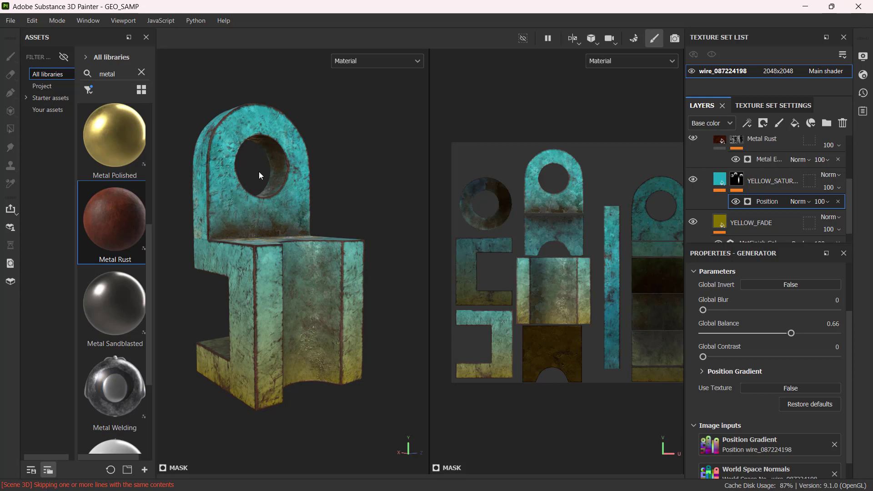
{"action": "left_click", "coordinate": [789, 285]}
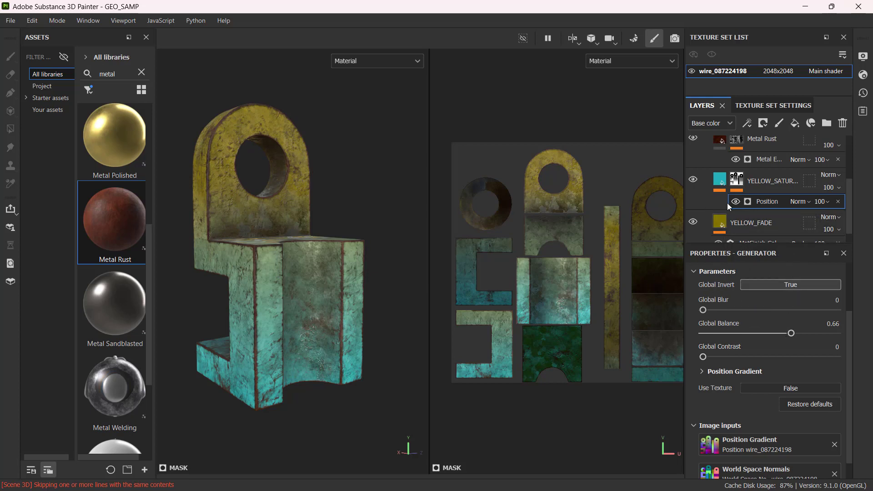
Step: Set the YELLOW_SATURATE layer's base color to the saturated yellow BEAC08
{"action": "left_click", "coordinate": [719, 182]}
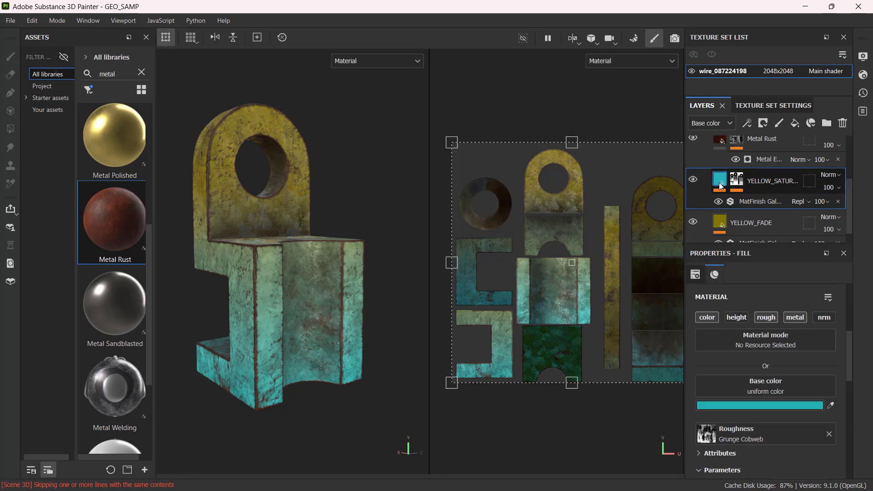
{"action": "left_click", "coordinate": [771, 406]}
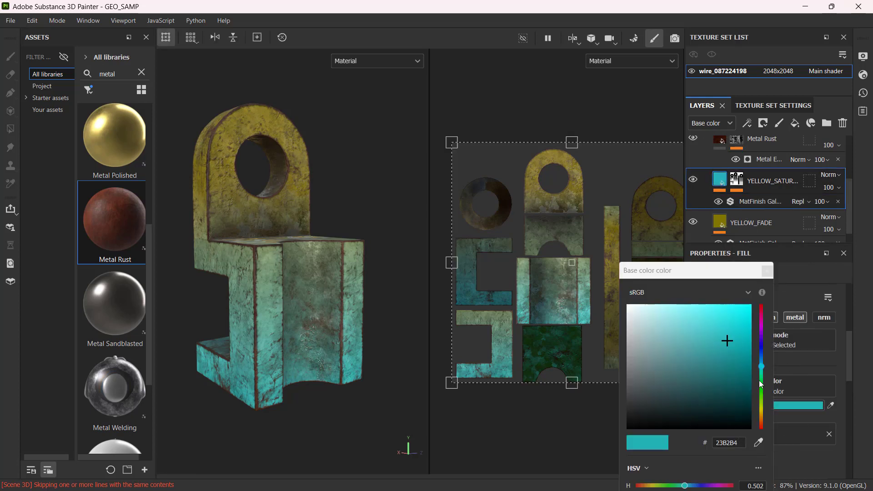
{"action": "left_click_drag", "start_coordinate": [761, 367], "coordinate": [762, 408]}
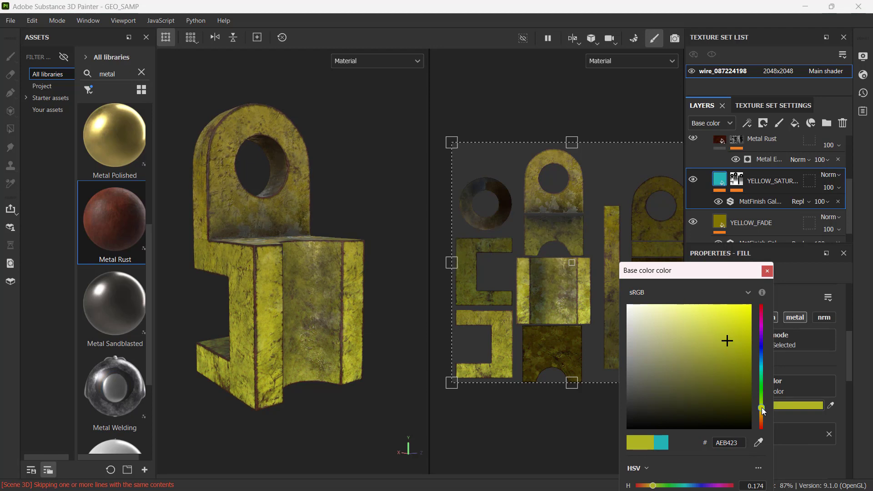
{"action": "left_click_drag", "start_coordinate": [762, 407], "coordinate": [762, 411]}
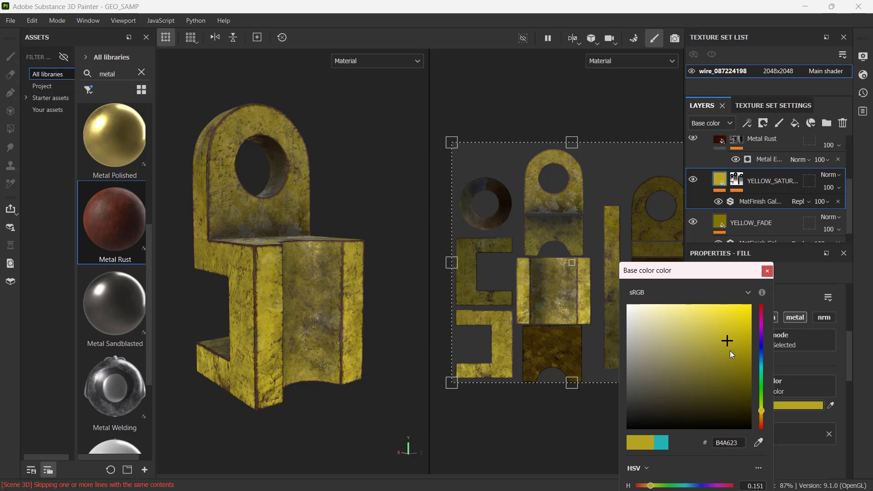
{"action": "left_click_drag", "start_coordinate": [727, 341], "coordinate": [747, 339]}
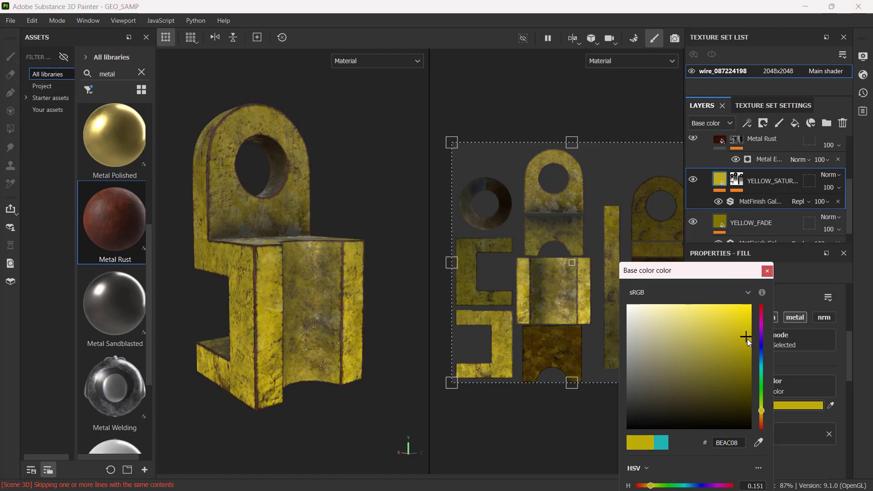
{"action": "left_click", "coordinate": [767, 271]}
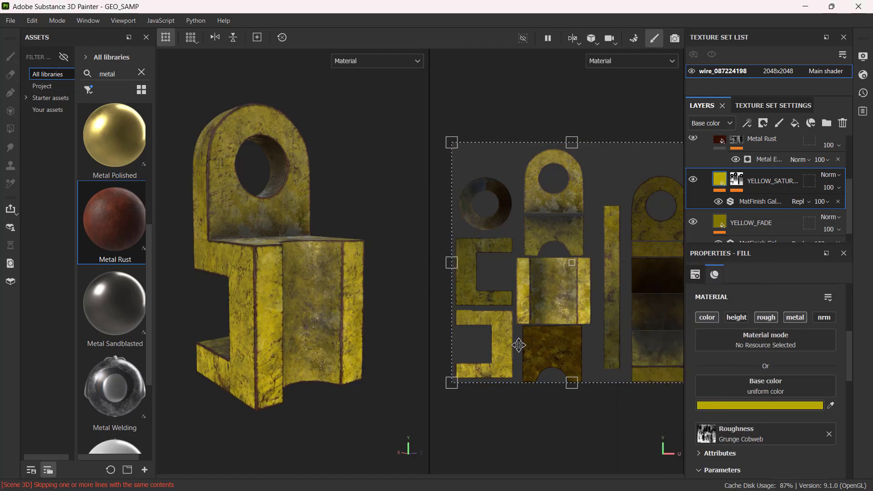
Step: Set the YELLOW_FADE layer's base color to the dull dark yellow 575223
{"action": "left_click_drag", "start_coordinate": [299, 329], "coordinate": [291, 368], "text": "alt"}
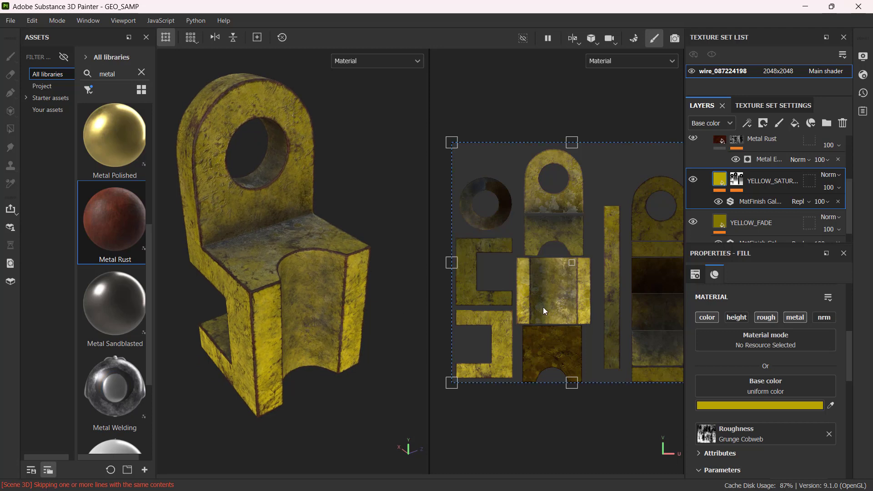
{"action": "left_click", "coordinate": [720, 223]}
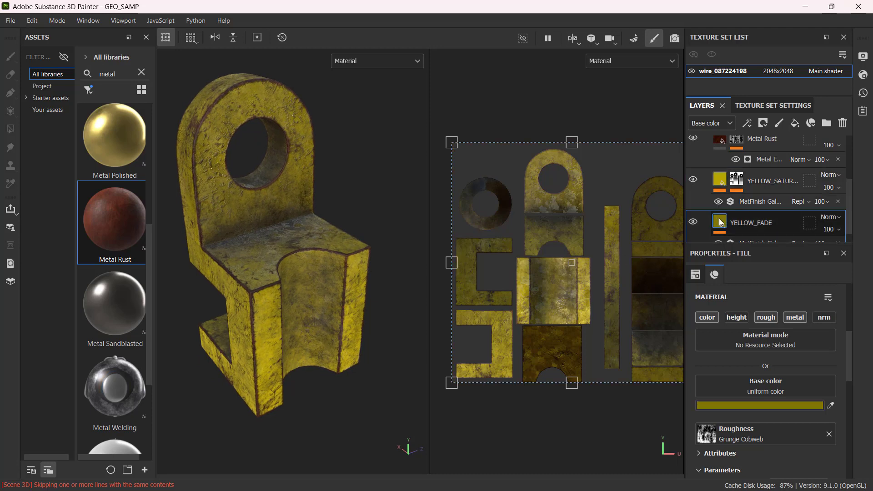
{"action": "left_click", "coordinate": [754, 404]}
{"action": "left_click_drag", "start_coordinate": [735, 370], "coordinate": [701, 386]}
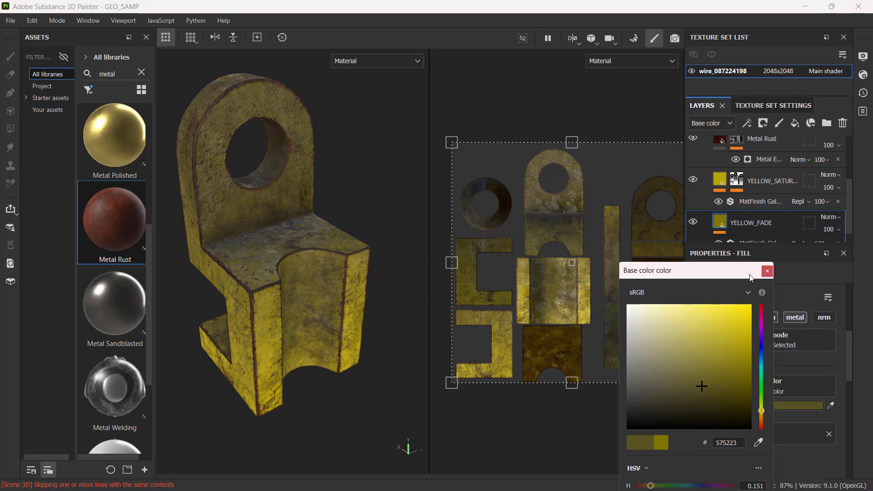
{"action": "left_click", "coordinate": [767, 271]}
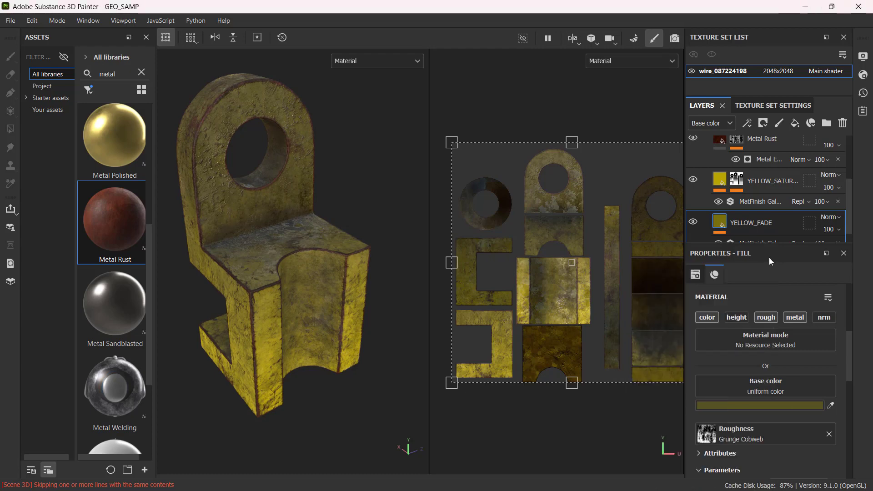
Step: Set the YELLOW_SATURATE mask's Position generator to a global contrast of 0.33 and a global balance of 0.6
{"action": "left_click", "coordinate": [744, 180]}
{"action": "left_click", "coordinate": [767, 201]}
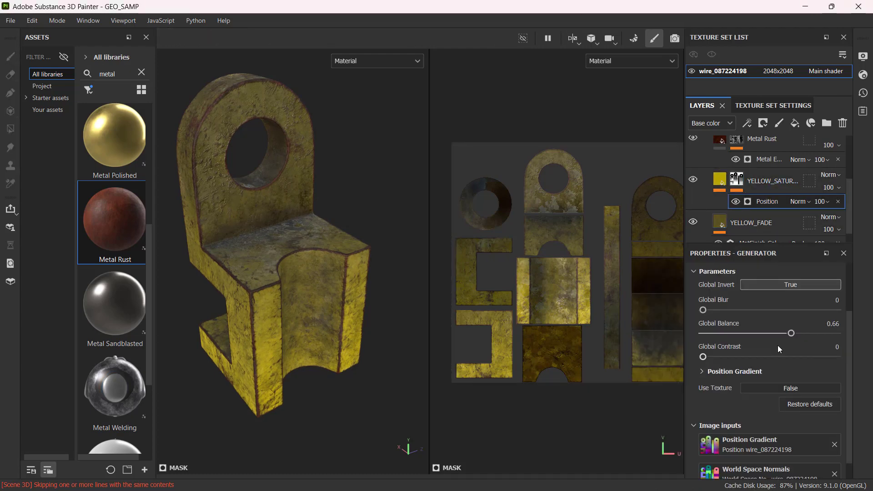
{"action": "mouse_move", "coordinate": [287, 293]}
{"action": "left_mouse_down", "text": "alt"}
{"action": "mouse_move", "coordinate": [293, 256]}
{"action": "mouse_move", "coordinate": [252, 141]}
{"action": "left_mouse_up", "text": "alt"}
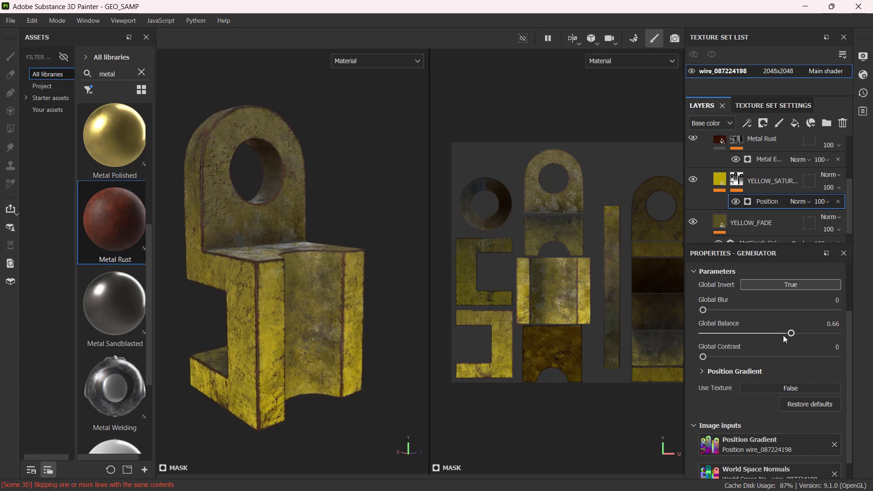
{"action": "left_click_drag", "start_coordinate": [783, 334], "coordinate": [794, 335]}
{"action": "left_click_drag", "start_coordinate": [703, 357], "coordinate": [748, 359]}
{"action": "left_click_drag", "start_coordinate": [790, 332], "coordinate": [783, 330]}
{"action": "left_click_drag", "start_coordinate": [335, 238], "coordinate": [317, 286], "text": "alt"}
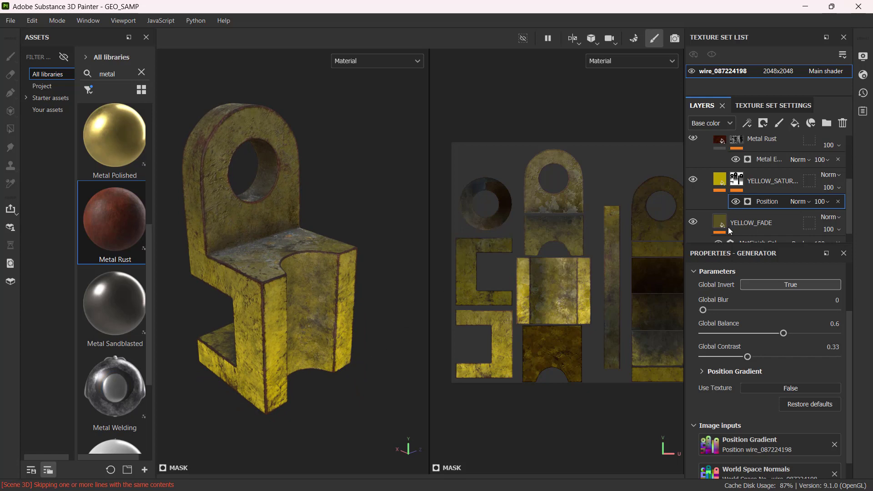
Step: Select the YELLOW_MATERIALS folder at the top of the layer stack and collapse it
{"action": "left_click", "coordinate": [768, 184]}
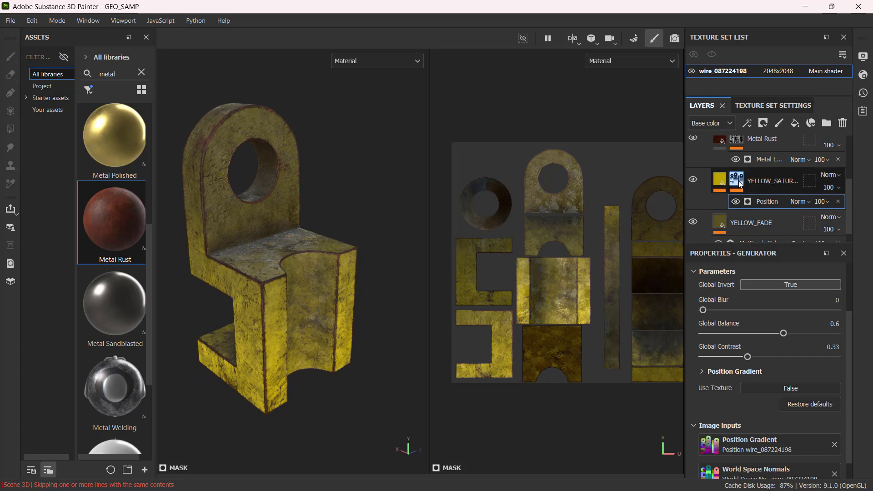
{"action": "left_click", "coordinate": [735, 145]}
{"action": "scroll", "coordinate": [847, 188], "scroll_direction": "up", "scroll_amount": 2}
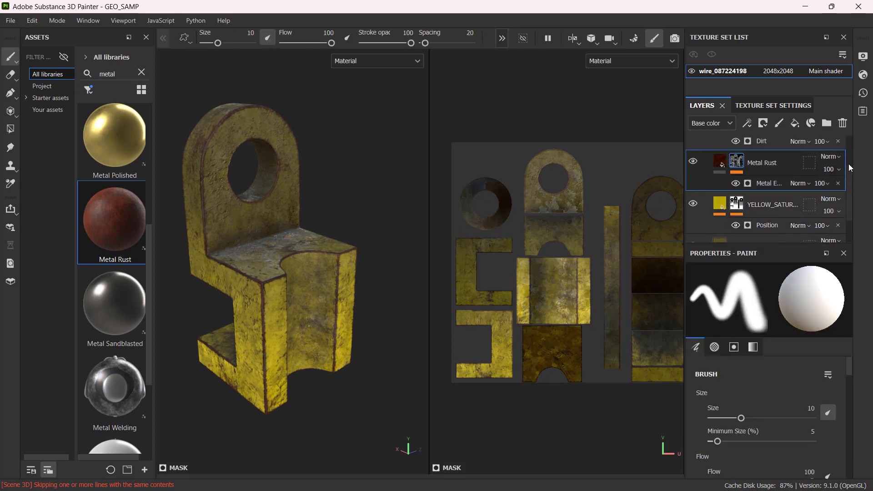
{"action": "left_click_drag", "start_coordinate": [849, 164], "coordinate": [849, 137]}
{"action": "left_click", "coordinate": [726, 151]}
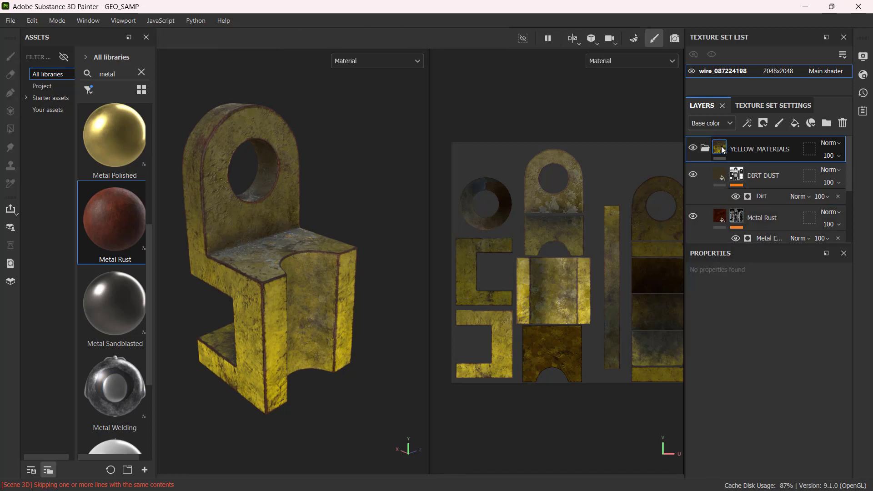
{"action": "left_click", "coordinate": [706, 148]}
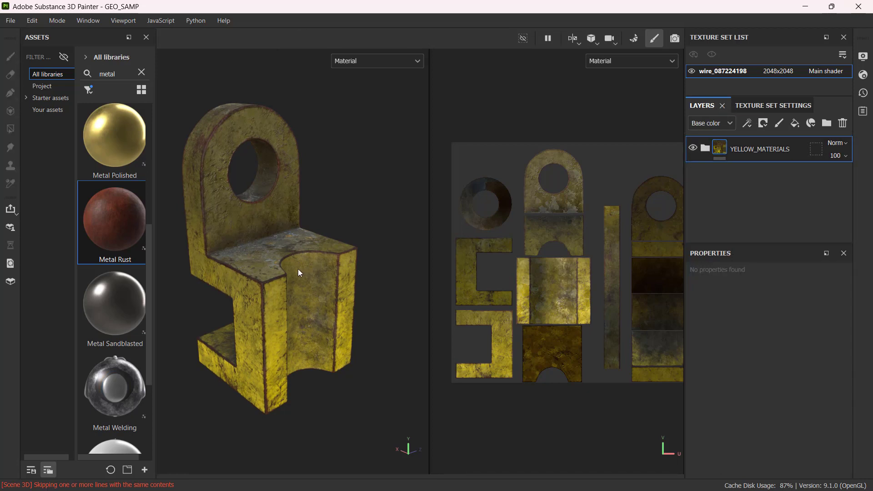
{"action": "left_click_drag", "start_coordinate": [298, 269], "coordinate": [297, 258], "text": "alt"}
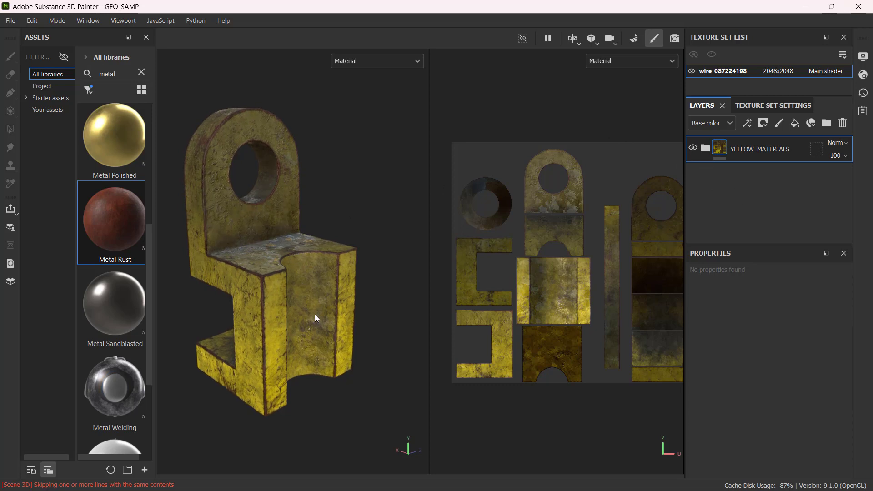
{"action": "middle_click_drag", "start_coordinate": [329, 333], "coordinate": [344, 341], "text": "alt"}
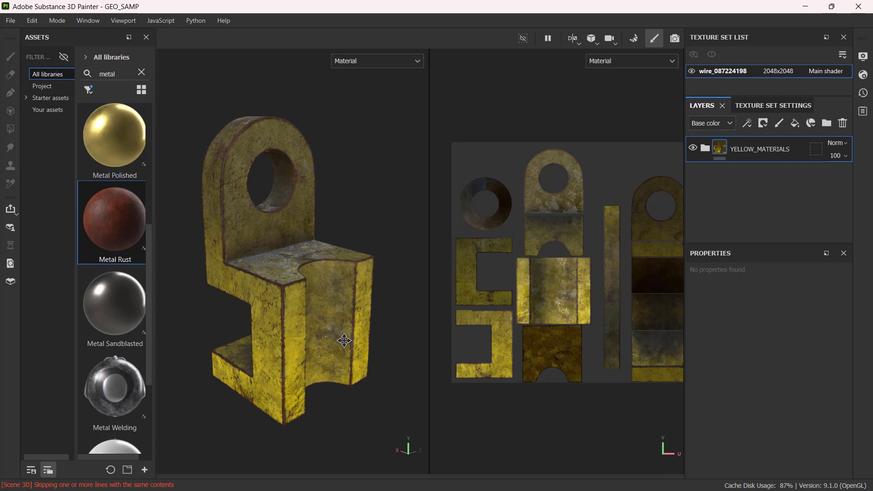
{"action": "key", "text": "ctrl"}
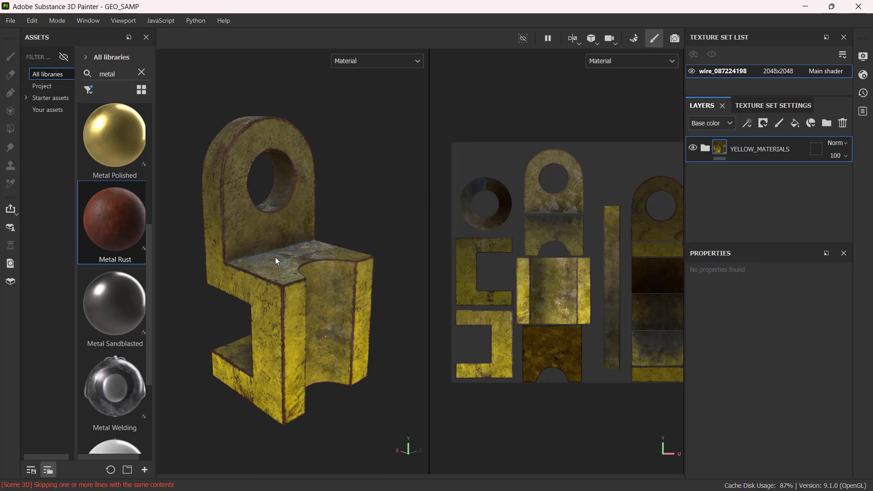